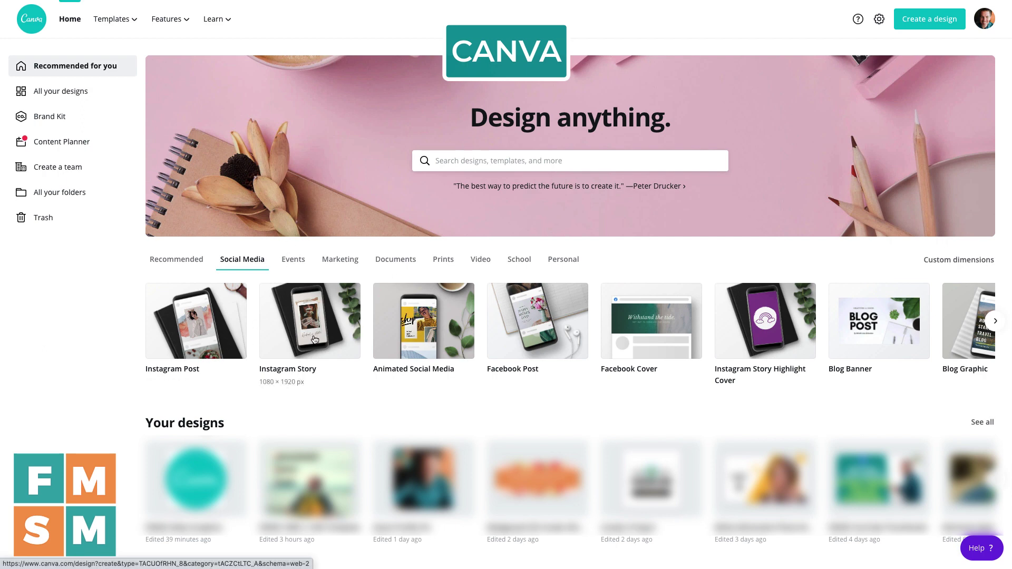
Search Canva's design types for 'twitter' to list formats like Twitter Post and Twitter Header.
scroll(316, 340, "right", 3)
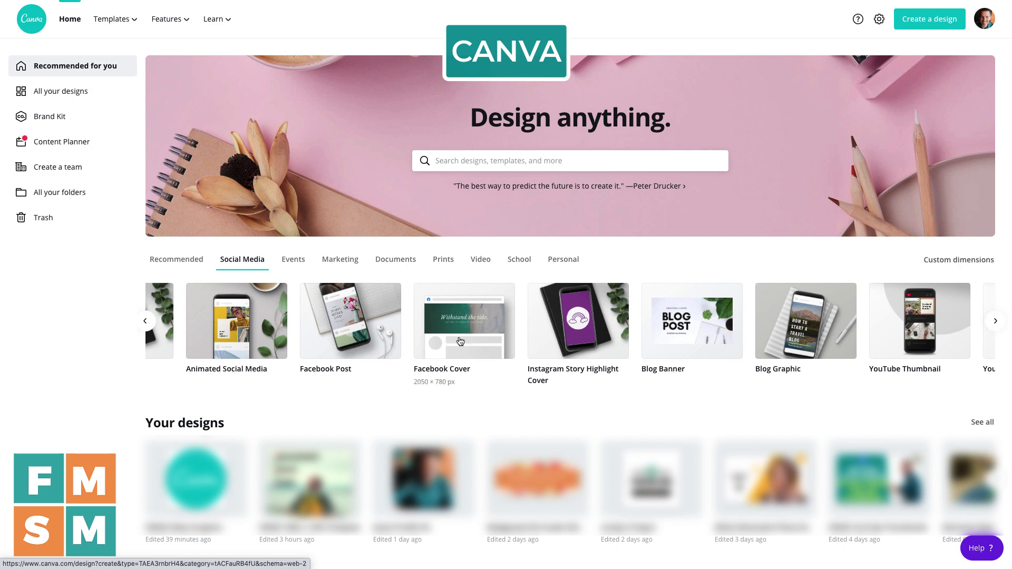
scroll(460, 341, "right", 3)
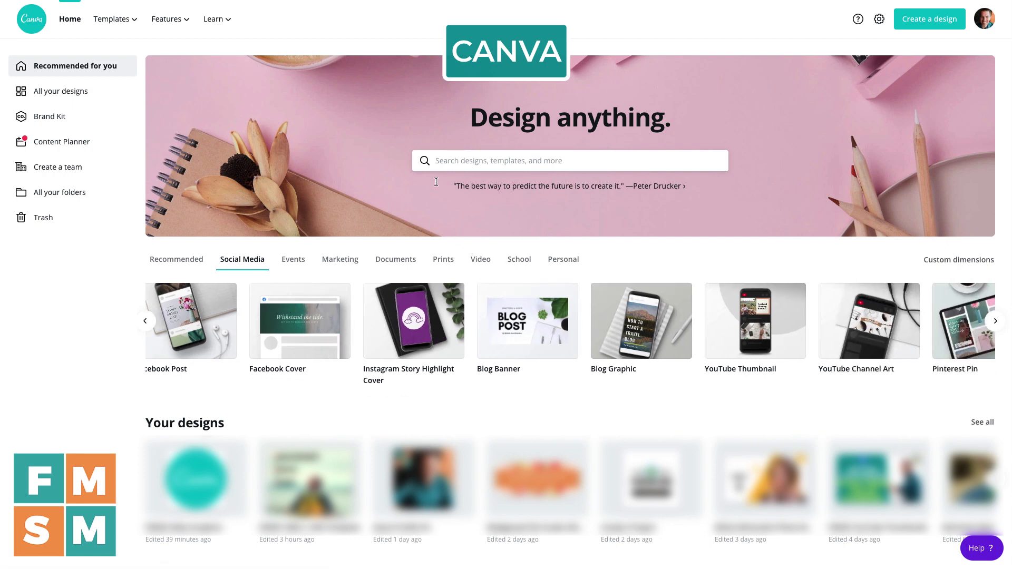
left_click(453, 162)
type("twitter")
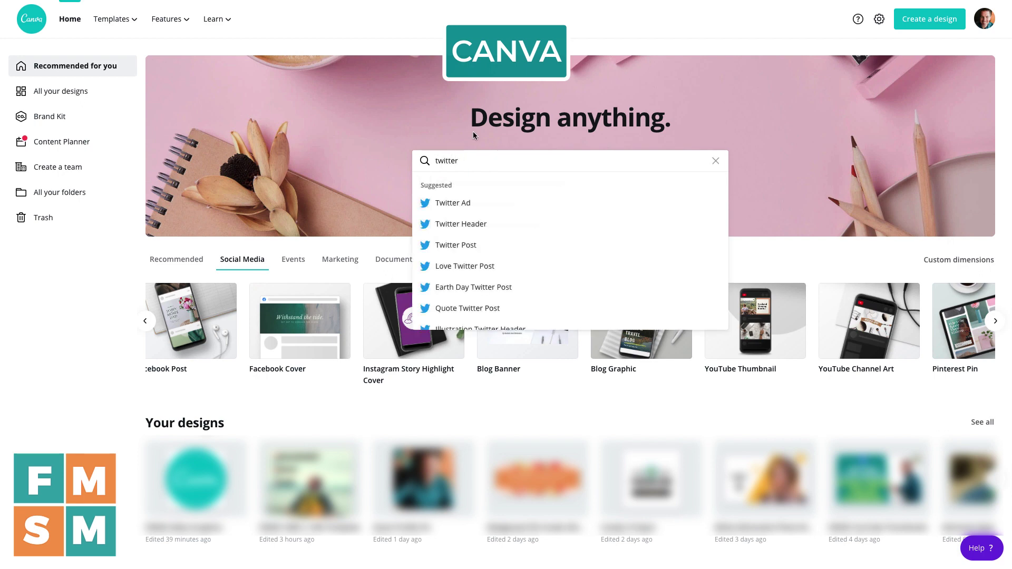
scroll(495, 311, "down", 2)
scroll(498, 311, "up", 3)
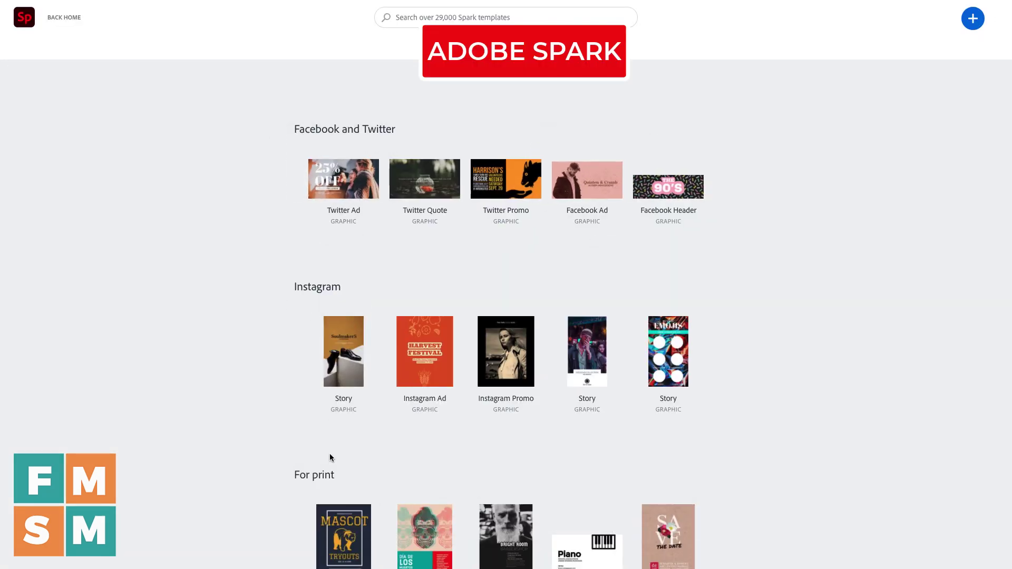
Search the Adobe Spark templates for 'facebook cover photo'.
left_click(436, 18)
type("facebook cover")
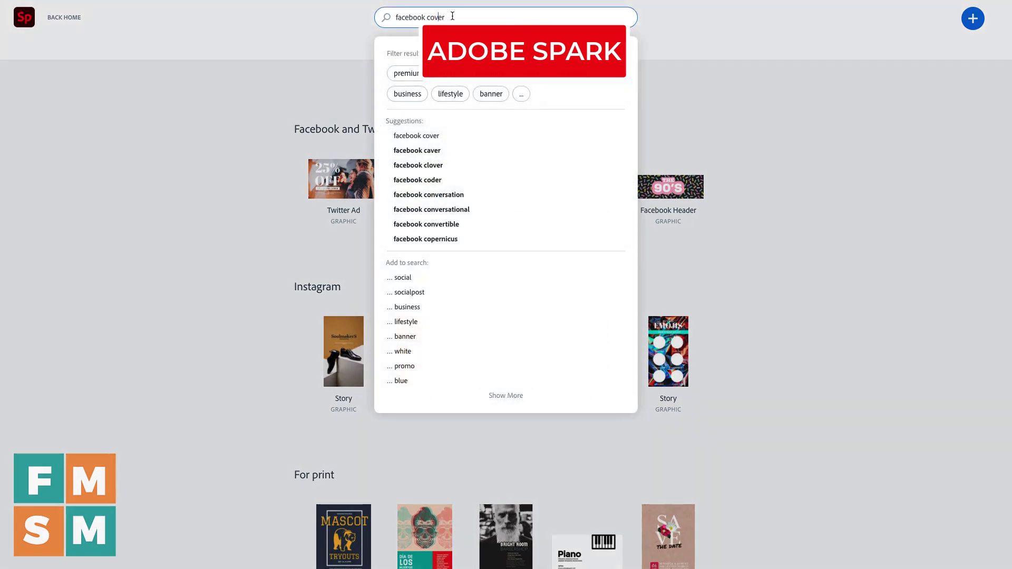
type(" photo")
key("Return")
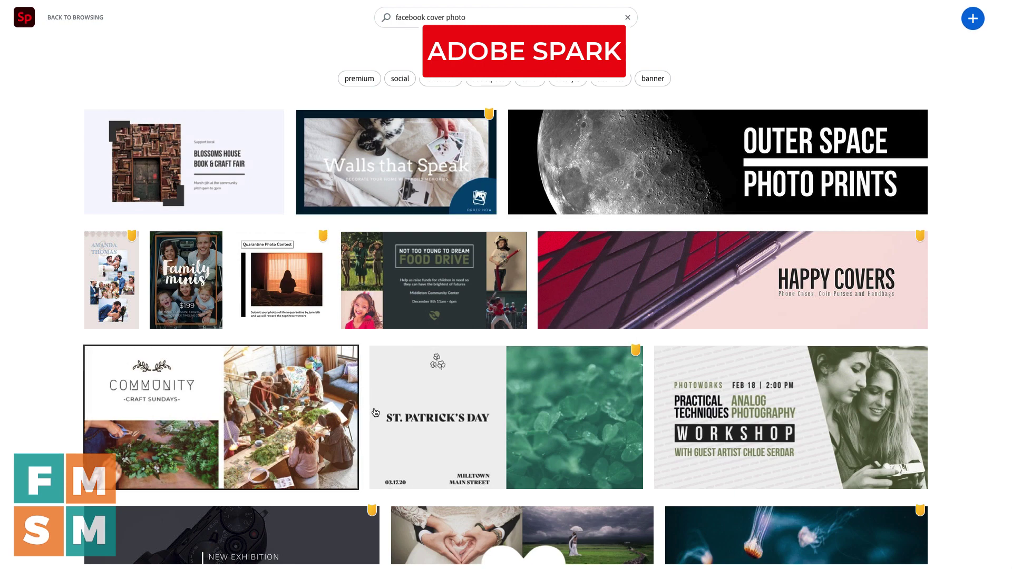
Preview the Outer Space Photo Prints template, then start a blank Facebook Cover design.
scroll(486, 177, "down", 1)
left_click(573, 140)
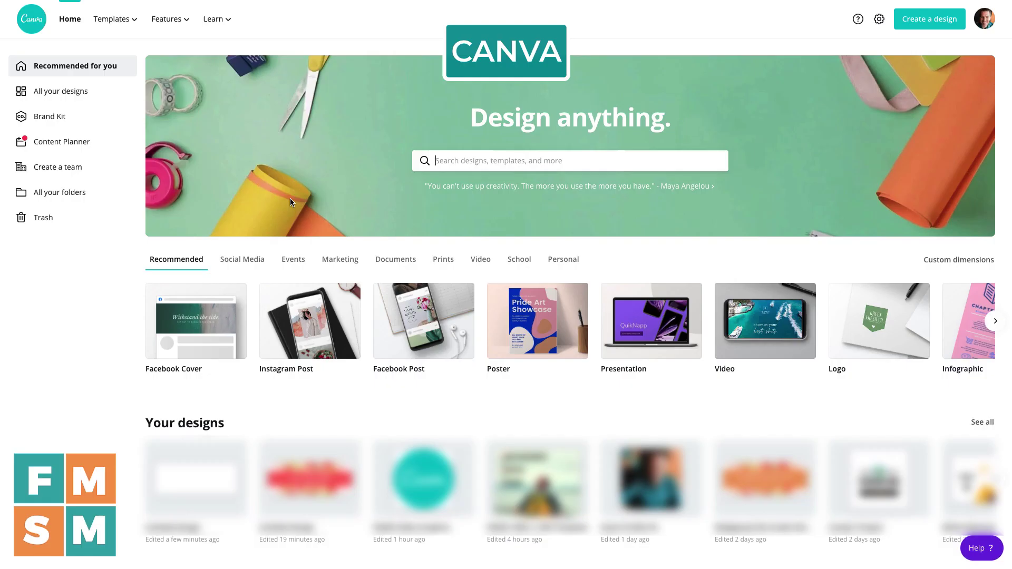
left_click(212, 321)
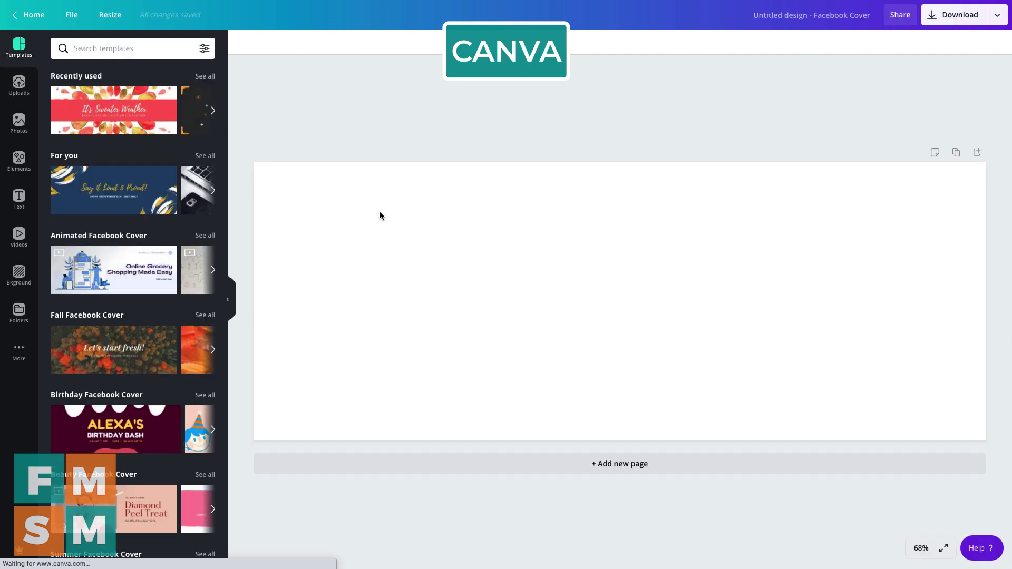
Browse the Facebook Cover Photo template categories such as Spring and Winter.
scroll(105, 126, "down", 9)
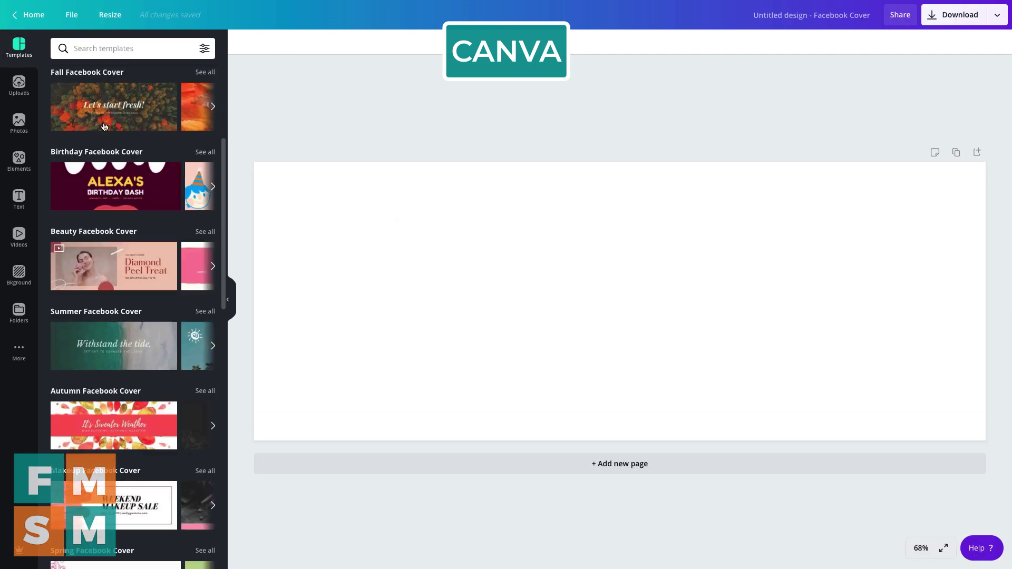
scroll(105, 126, "down", 5)
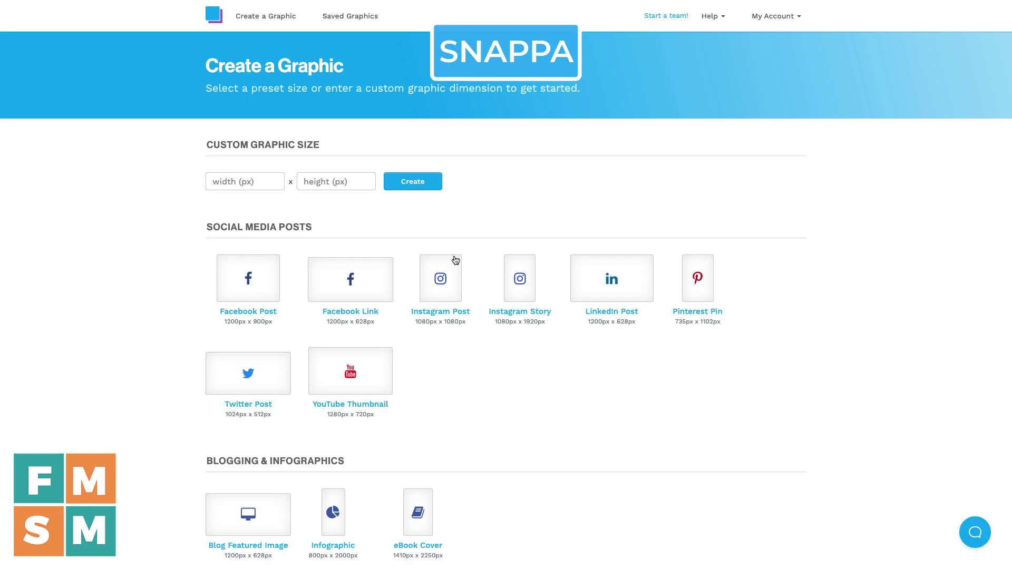
scroll(520, 265, "down", 10)
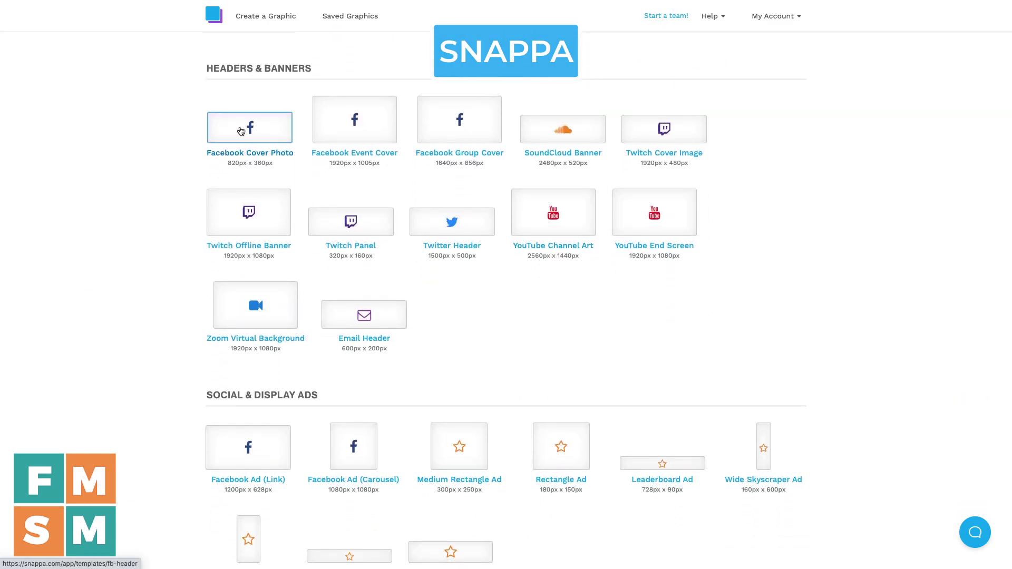
left_click(241, 131)
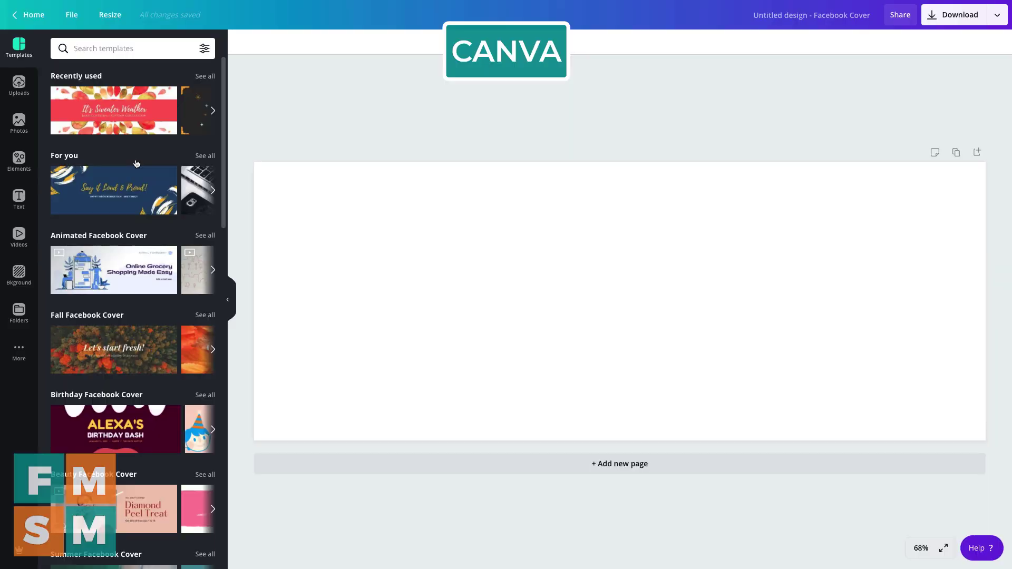
scroll(135, 164, "down", 10)
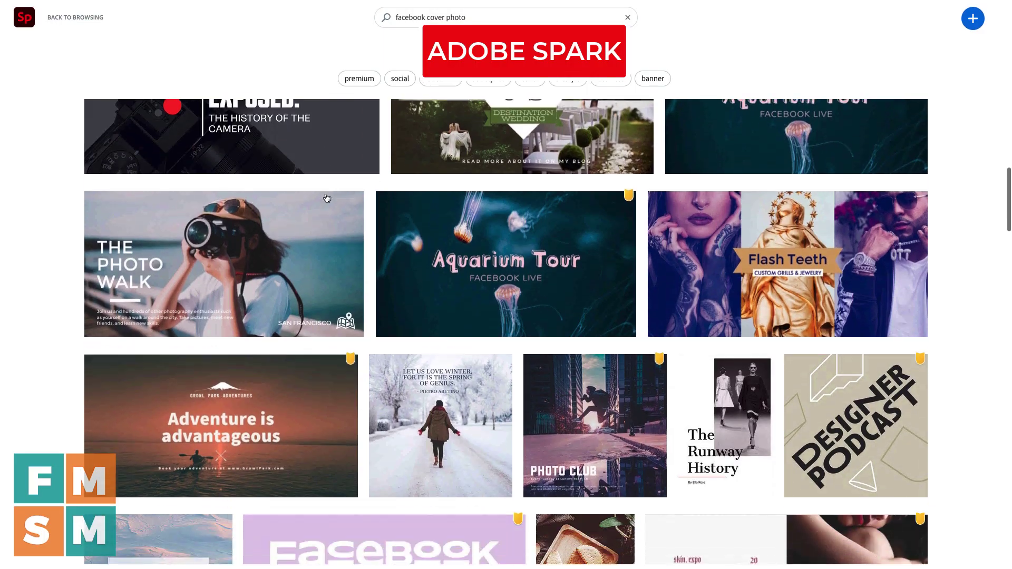
scroll(327, 197, "down", 8)
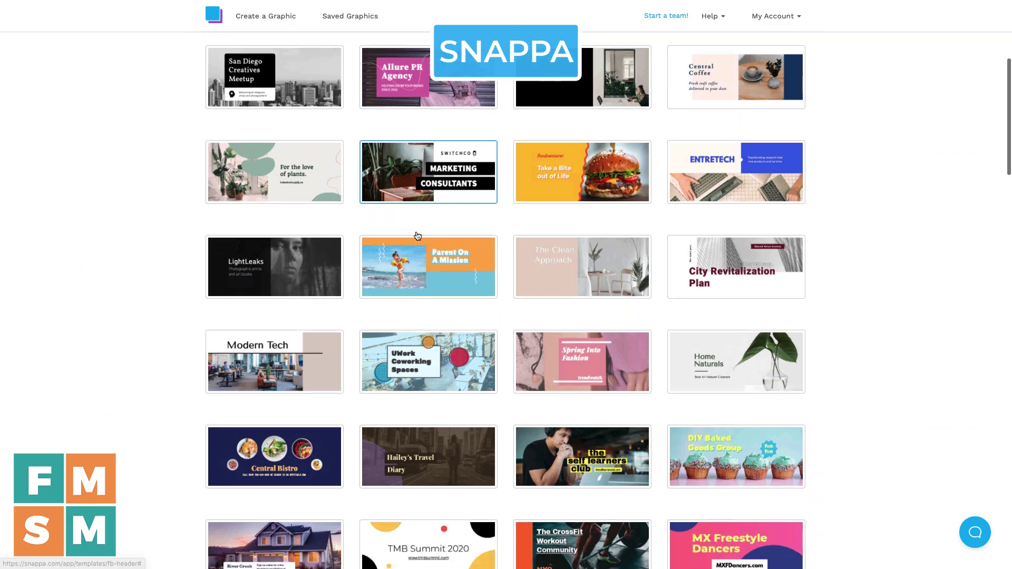
scroll(506, 300, "down", 6)
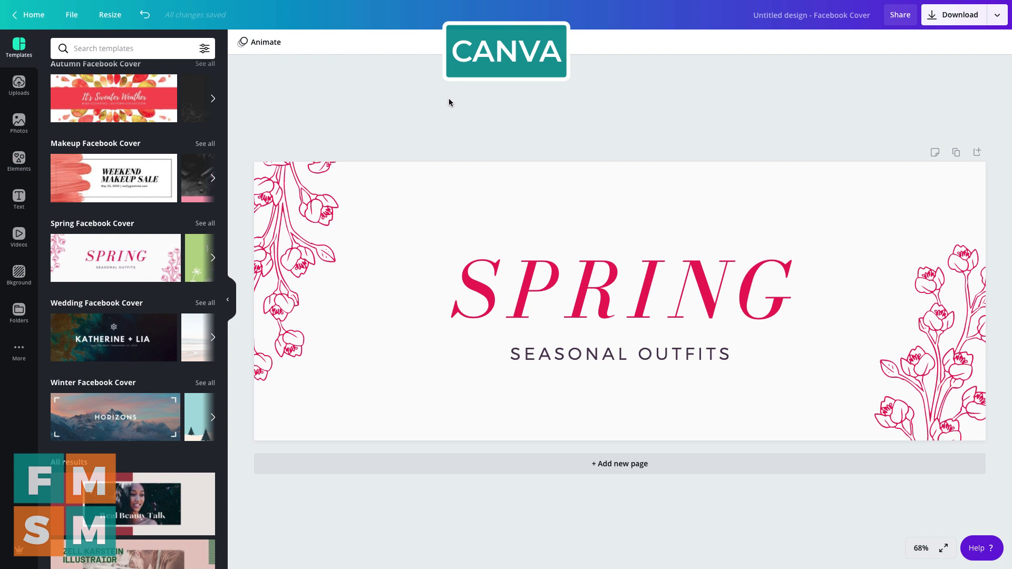
Create a resized Instagram Post copy of the Spring Seasonal Outfits cover.
left_click(110, 15)
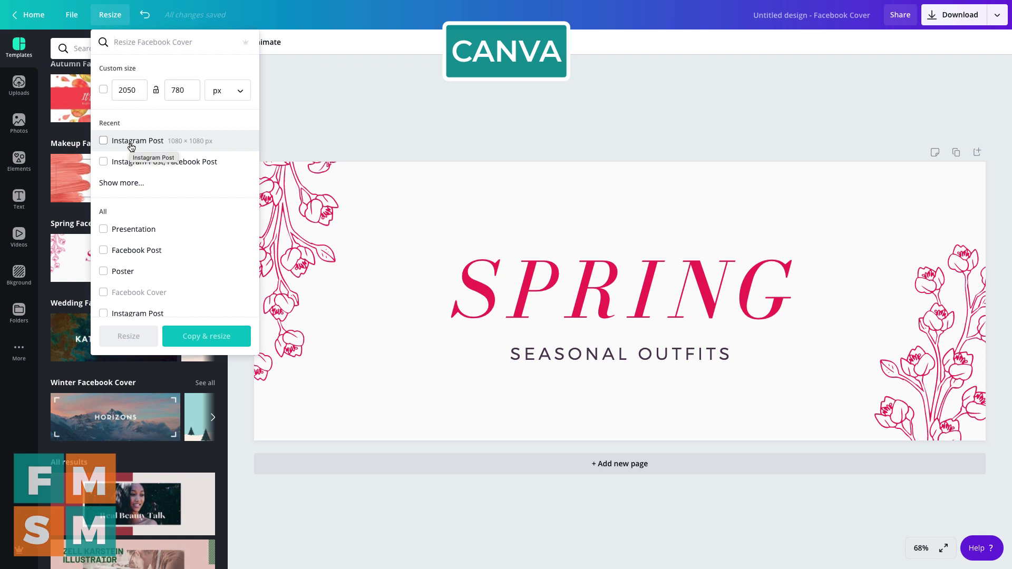
left_click(131, 145)
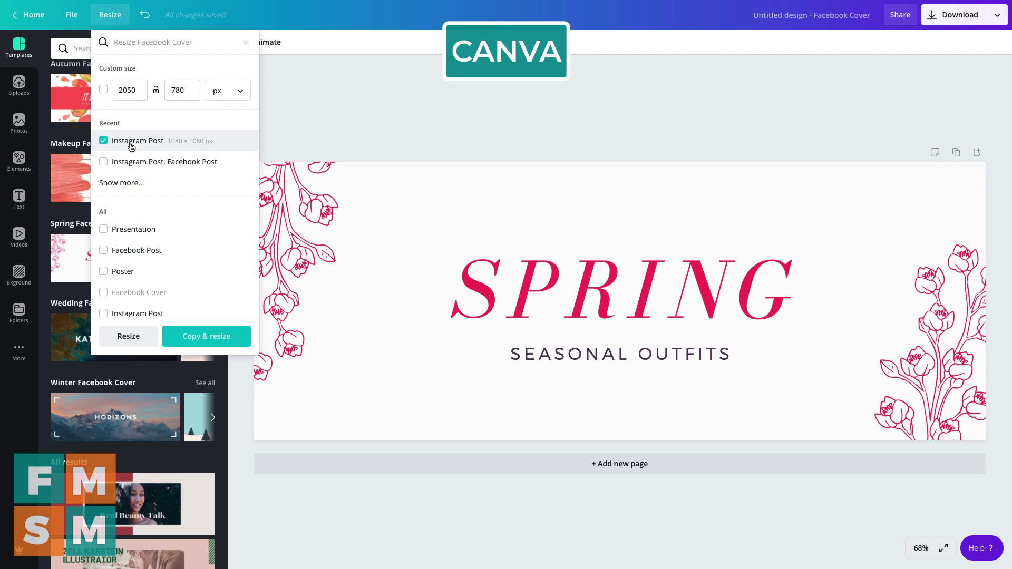
left_click(209, 336)
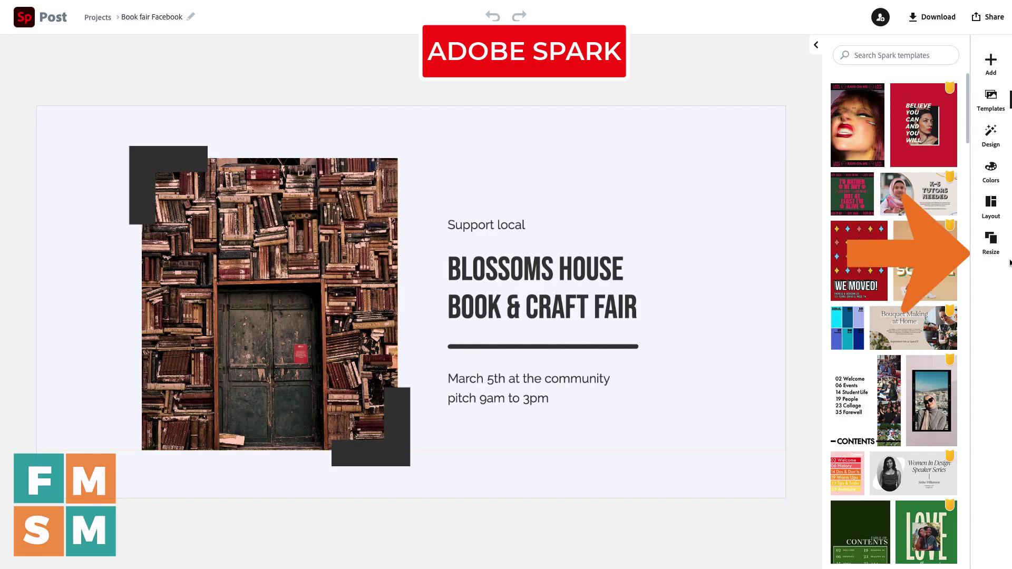
Resize the book fair post to a 1080×1080 square.
left_click(991, 248)
scroll(897, 159, "up", 5)
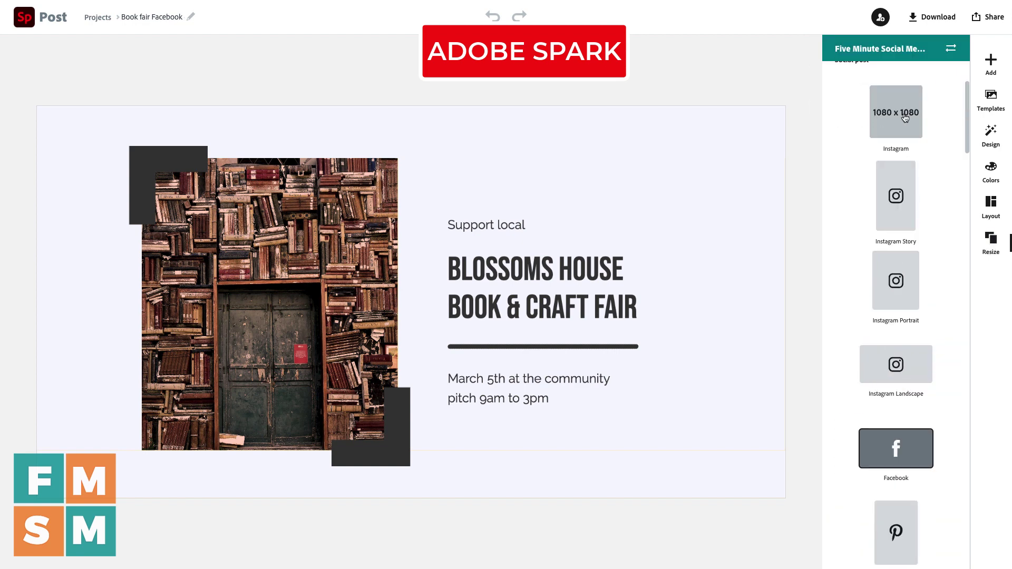
left_click(900, 117)
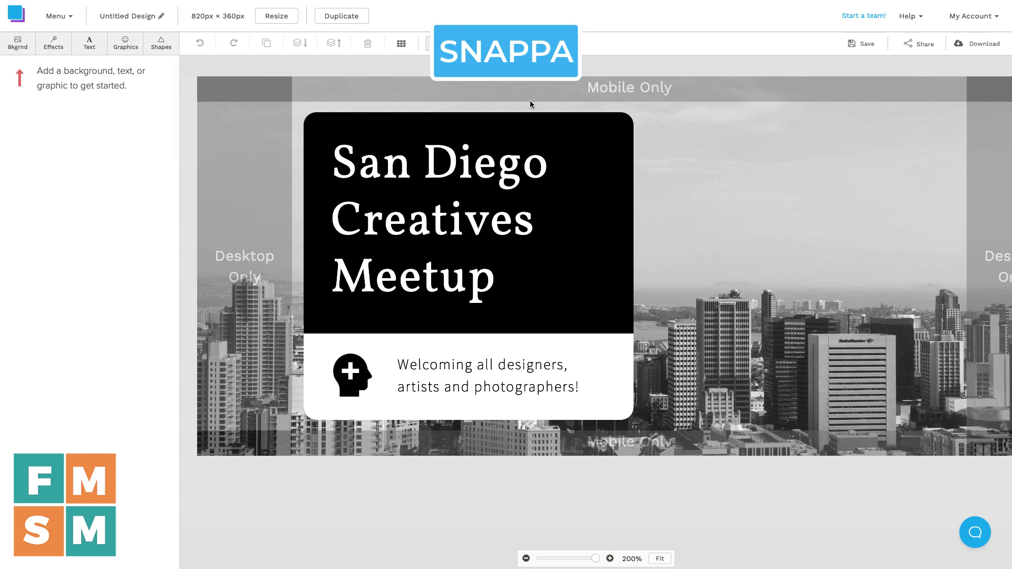
Resize the San Diego meetup graphic to an Instagram Post at 1080 × 1080 px.
left_click(287, 21)
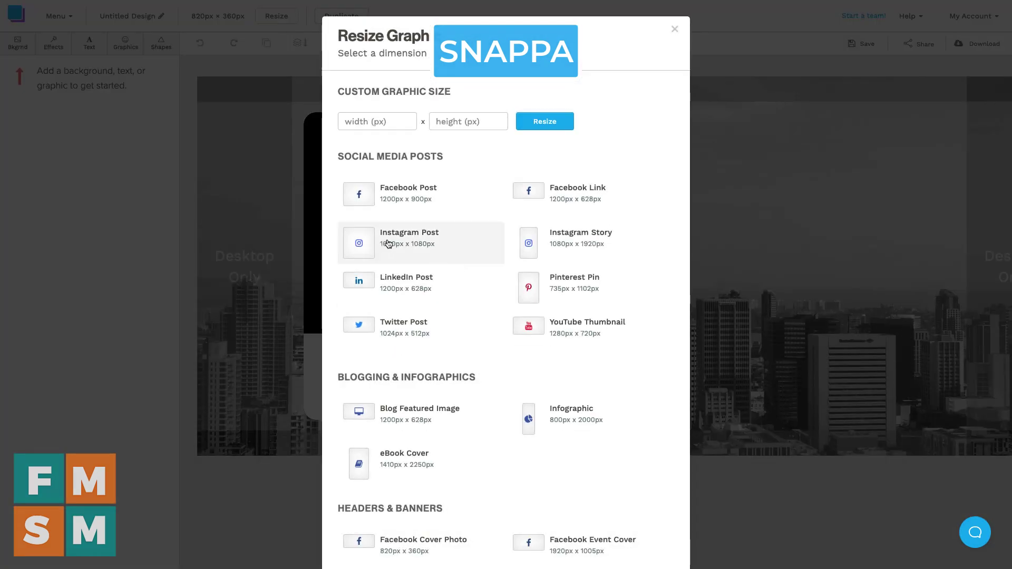
left_click(398, 242)
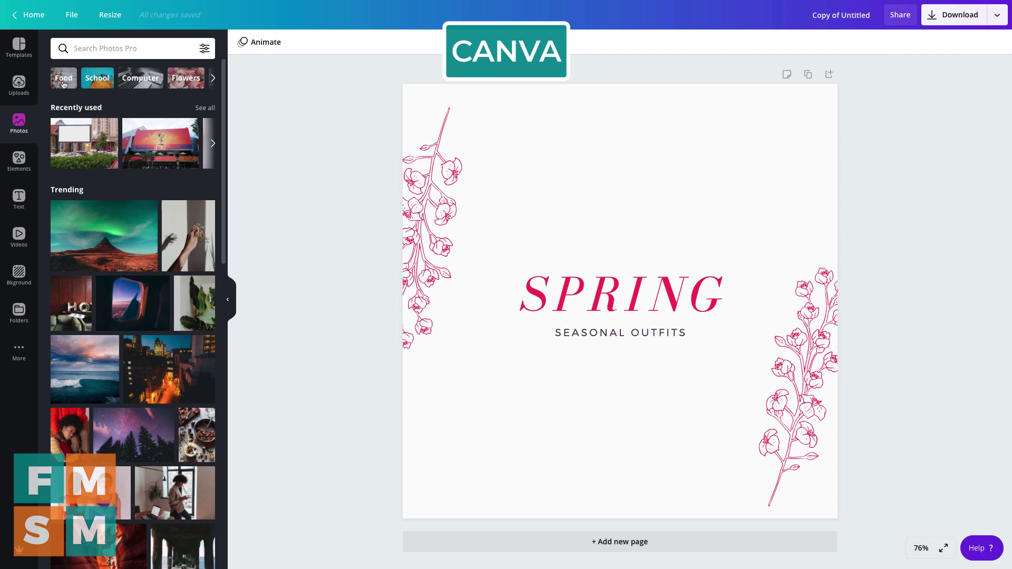
Filter the Photos library to Pro availability and Vertical orientation.
scroll(126, 84, "right", 3)
scroll(126, 84, "right", 1)
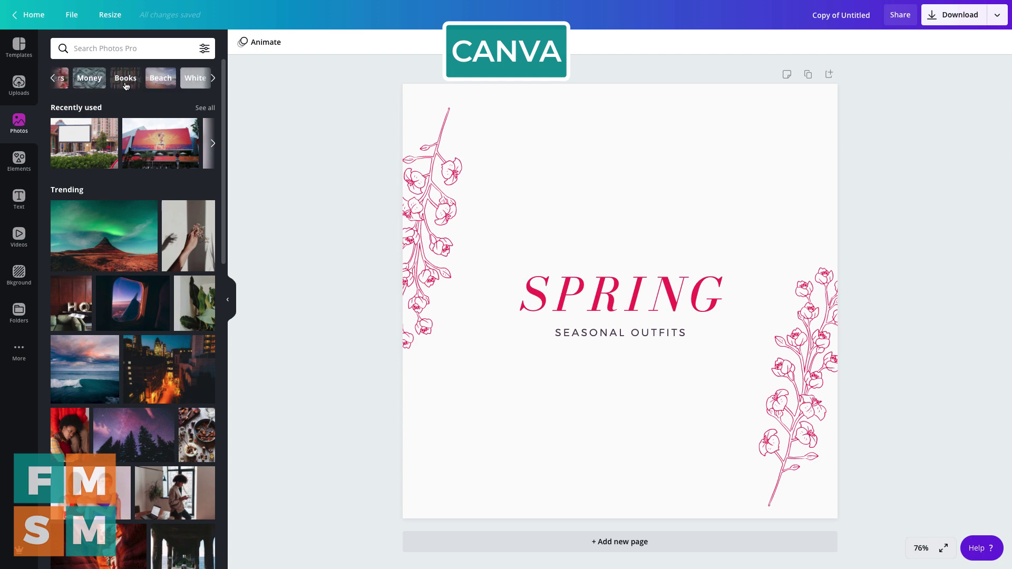
left_click(204, 49)
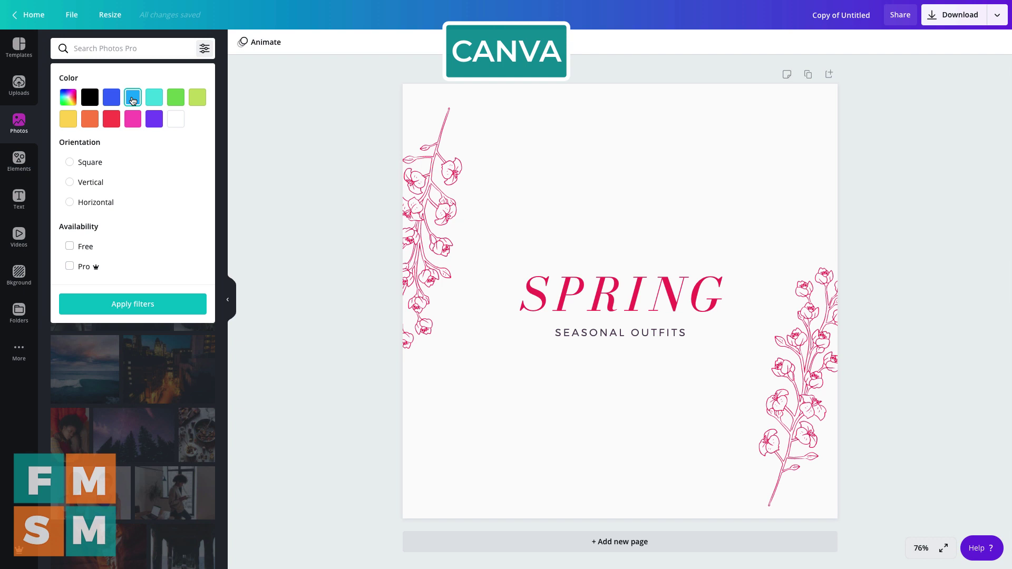
left_click(69, 102)
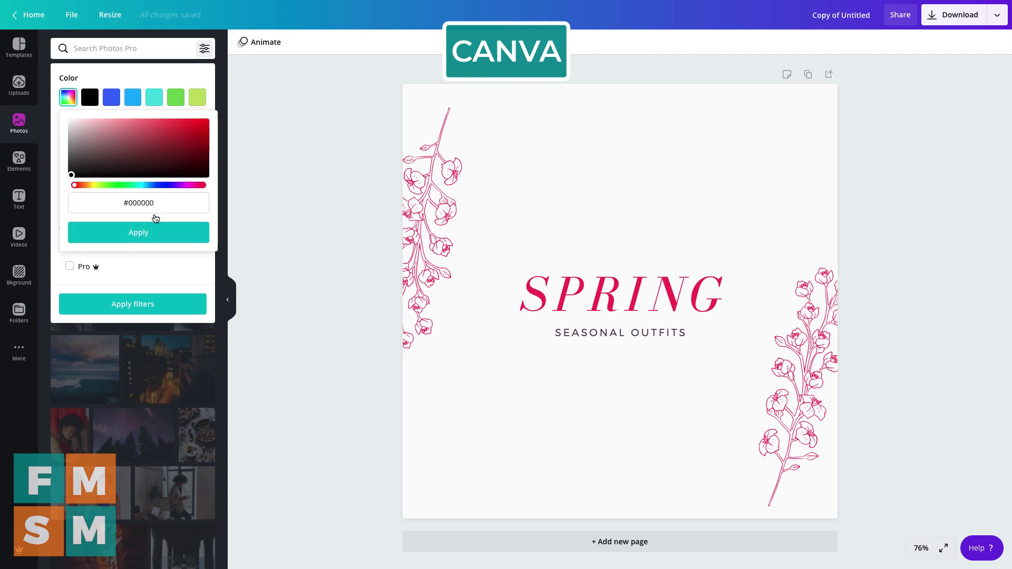
left_click(153, 266)
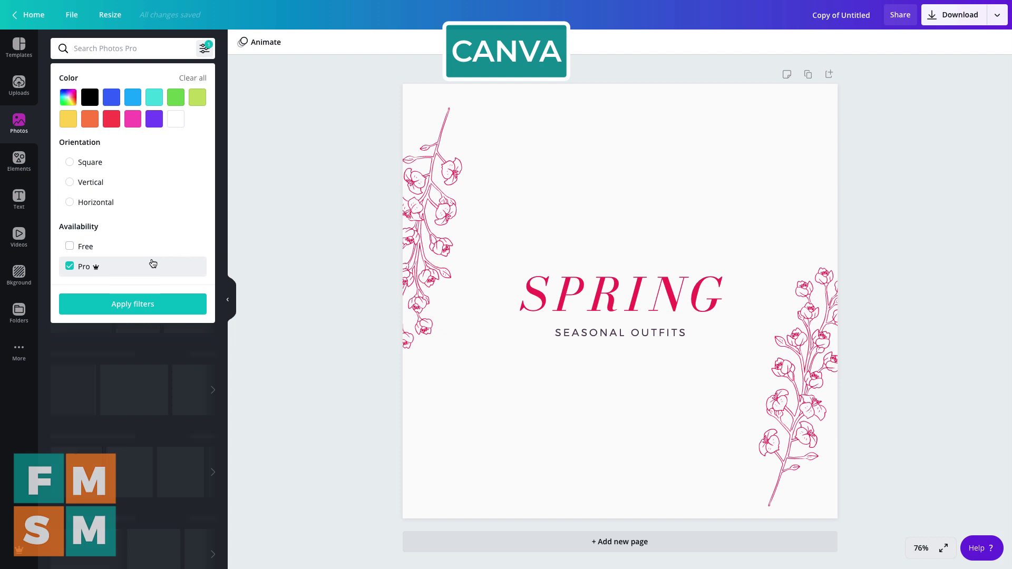
left_click(69, 182)
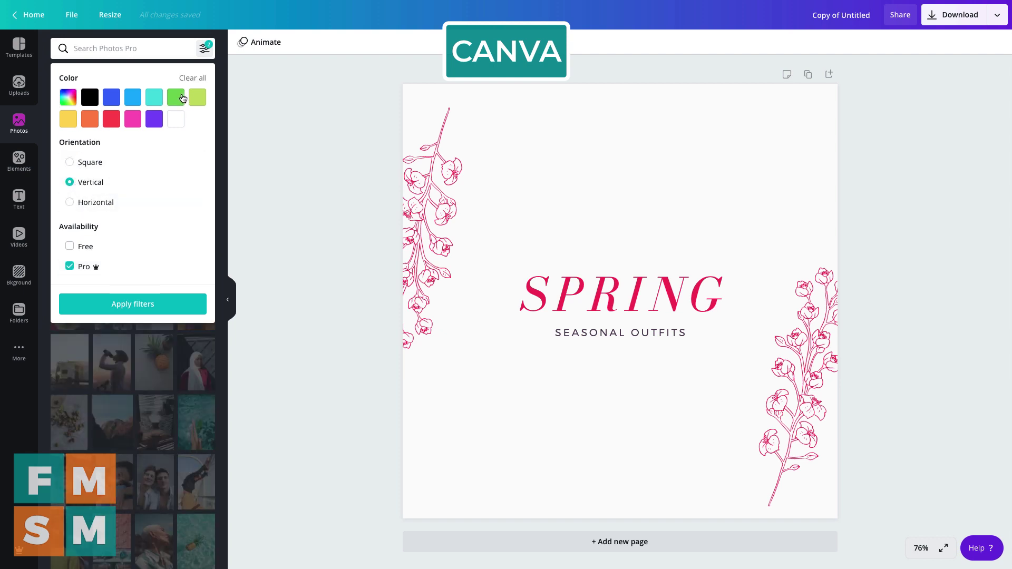
left_click(107, 50)
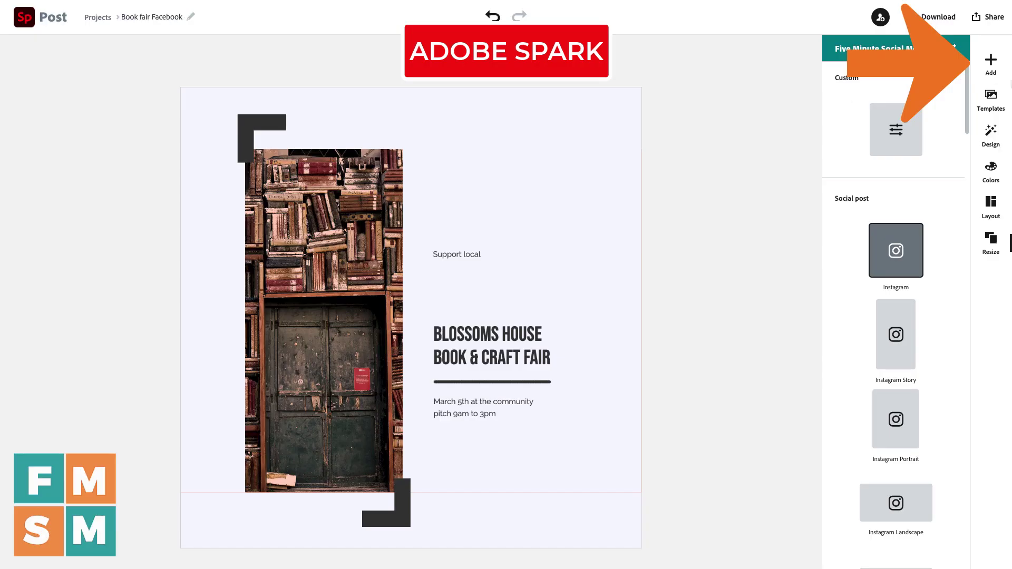
Add a photo to the book fair post, checking free photos, Adobe Stock and Libraries sources.
left_click(991, 62)
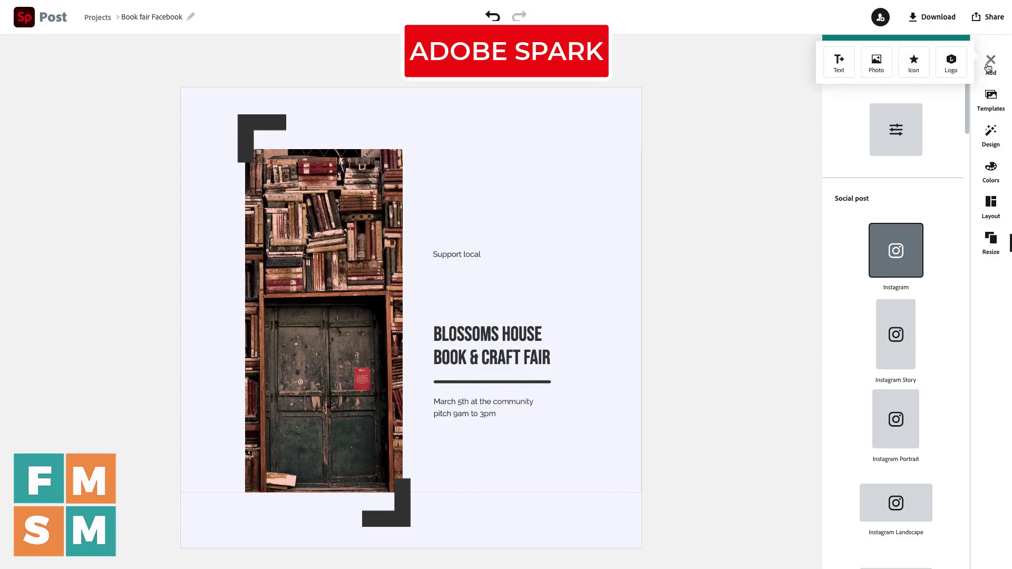
left_click(871, 65)
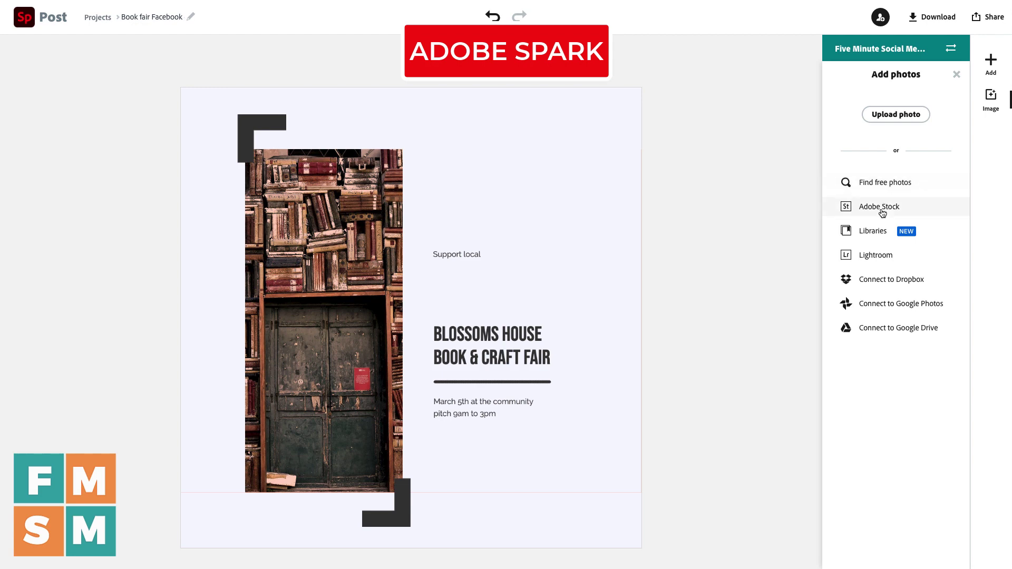
left_click(892, 184)
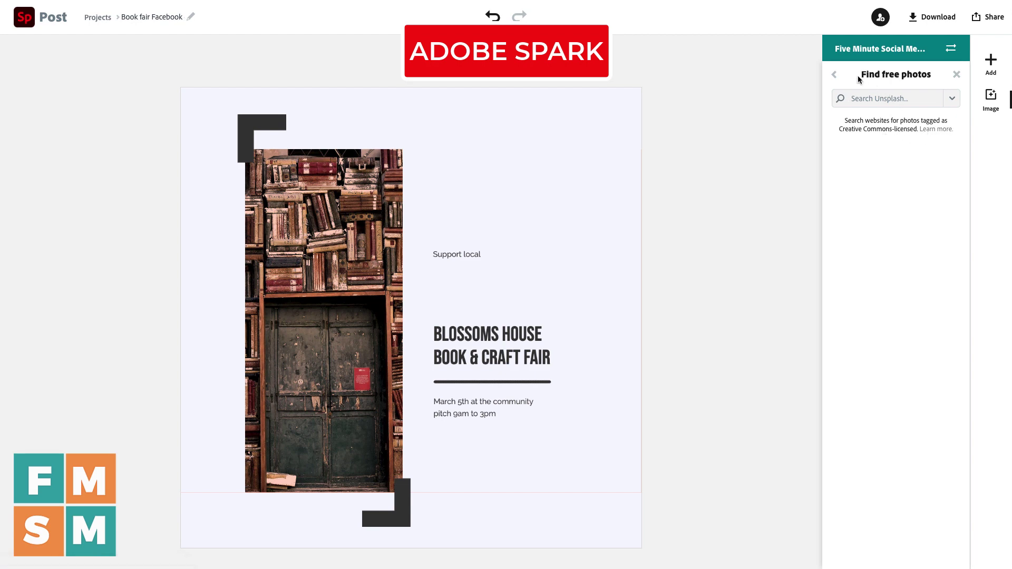
left_click(834, 75)
left_click(884, 207)
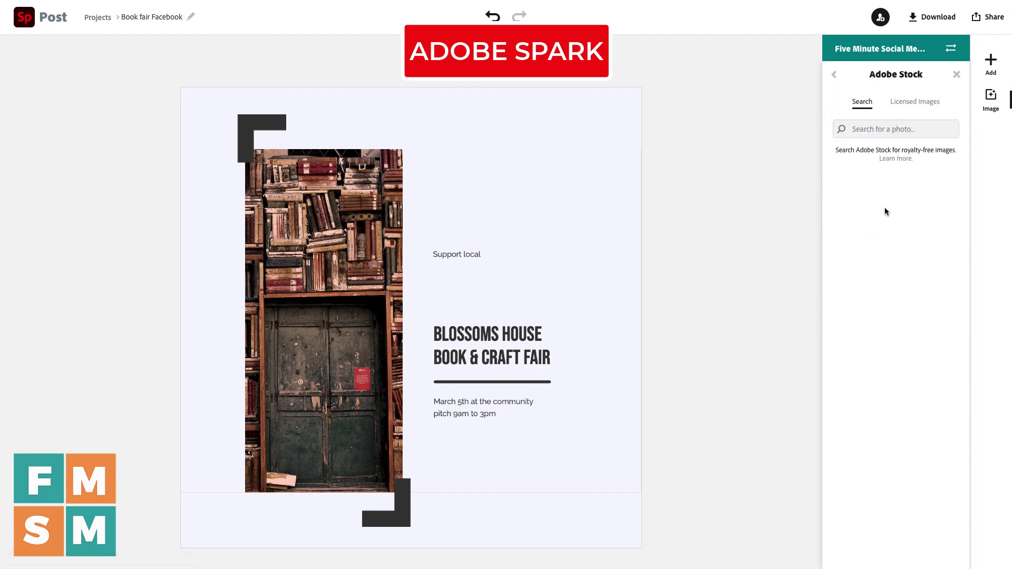
left_click(834, 76)
left_click(836, 76)
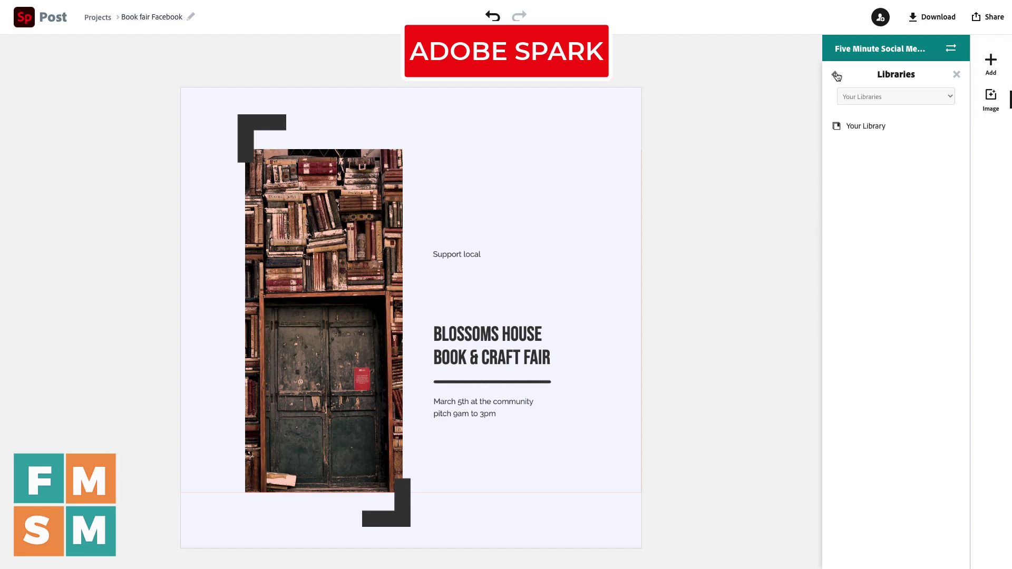
left_click(835, 76)
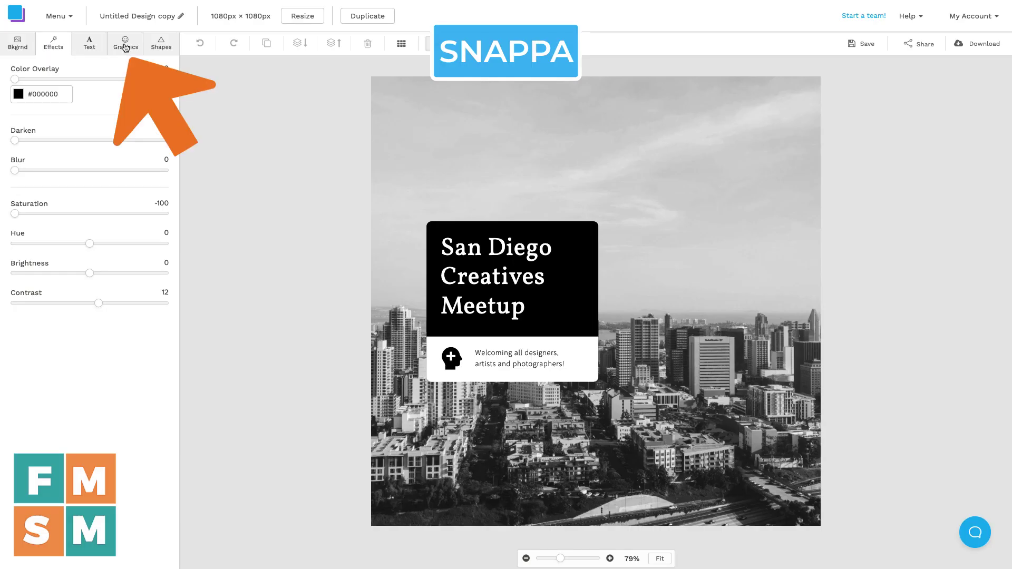
Search Snappa's stock photos for 'camera'.
left_click(125, 46)
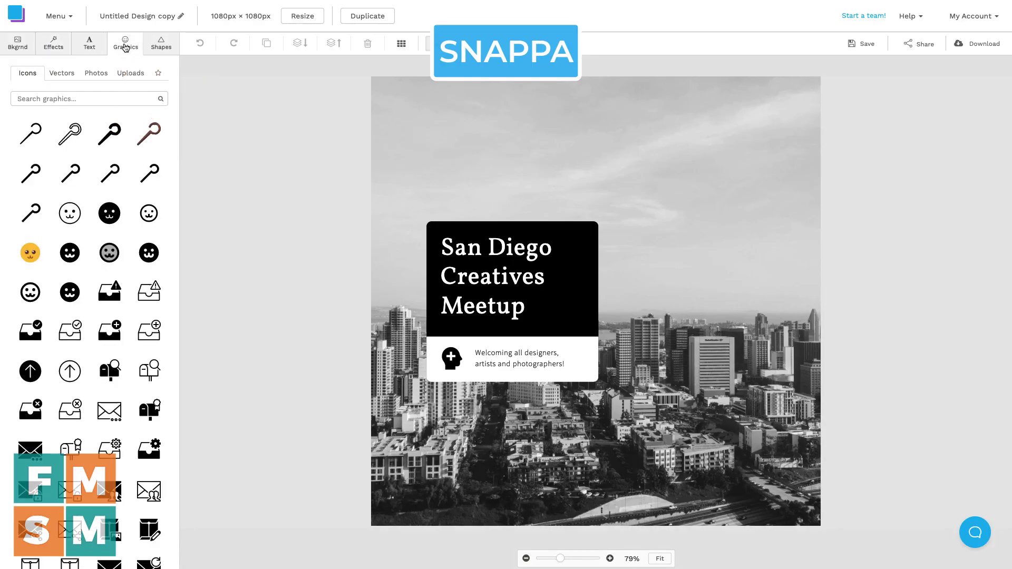
left_click(96, 73)
left_click(94, 98)
type("camera")
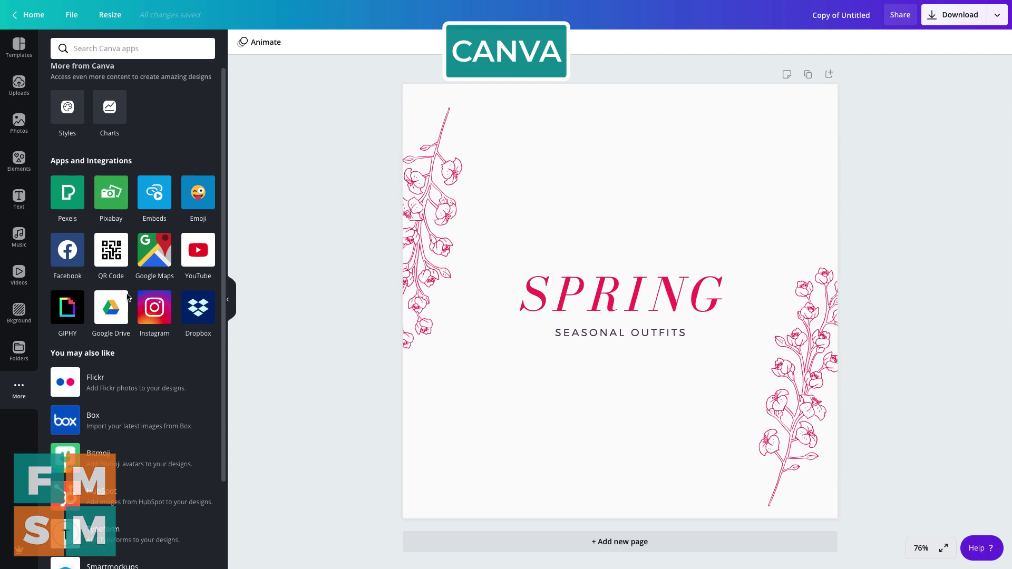
scroll(83, 288, "up", 1)
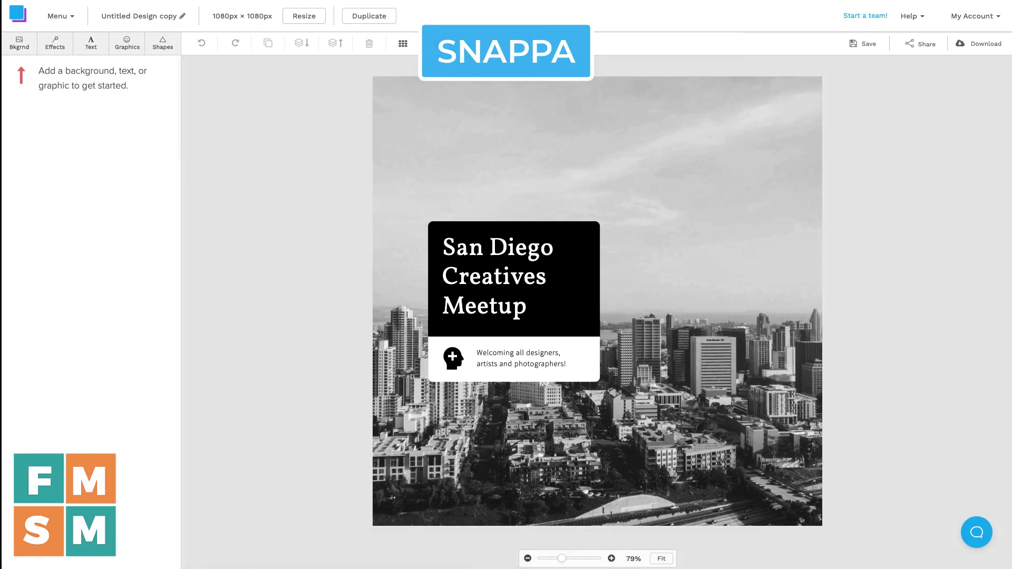
Save the design, change the headline to 'San Diega Creatives Meetup', and reload the page.
left_click(867, 48)
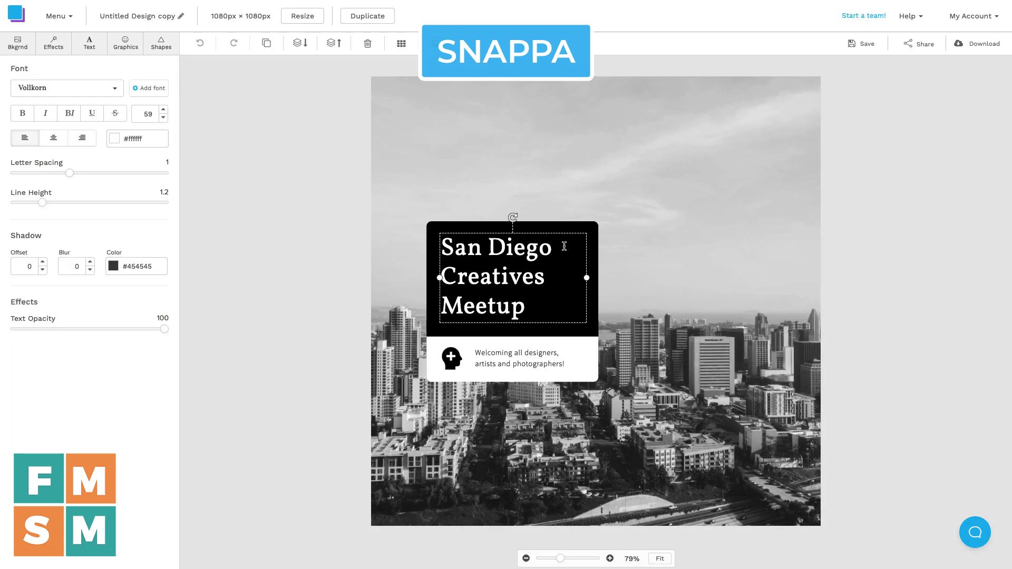
key("BackSpace")
type("a")
left_click(850, 205)
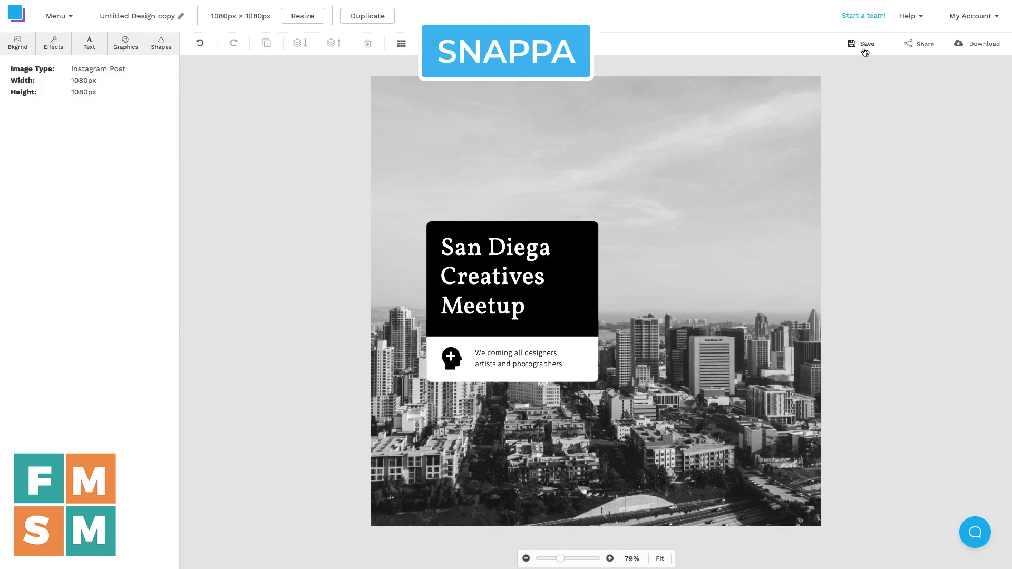
right_click(786, 73)
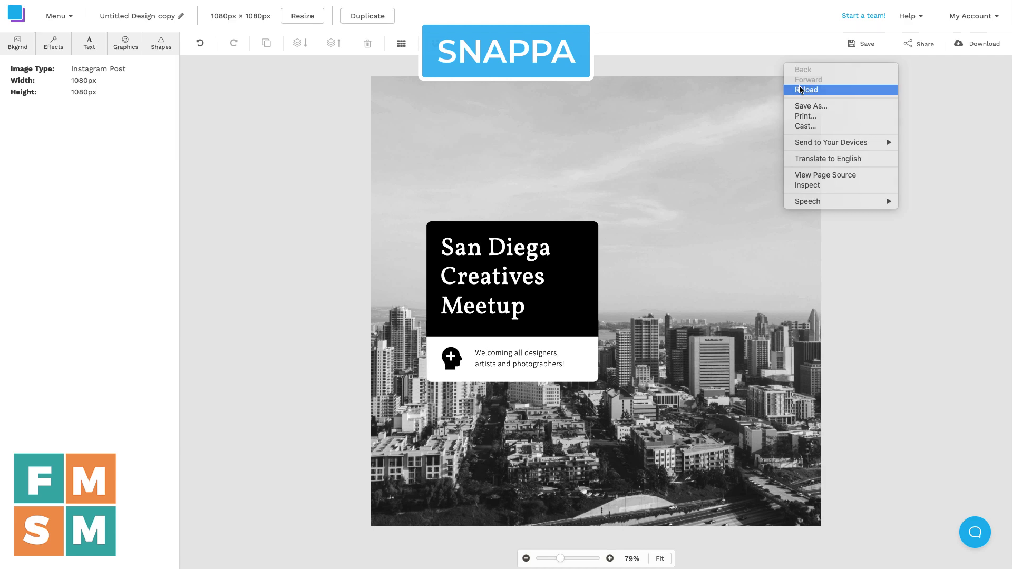
left_click(799, 86)
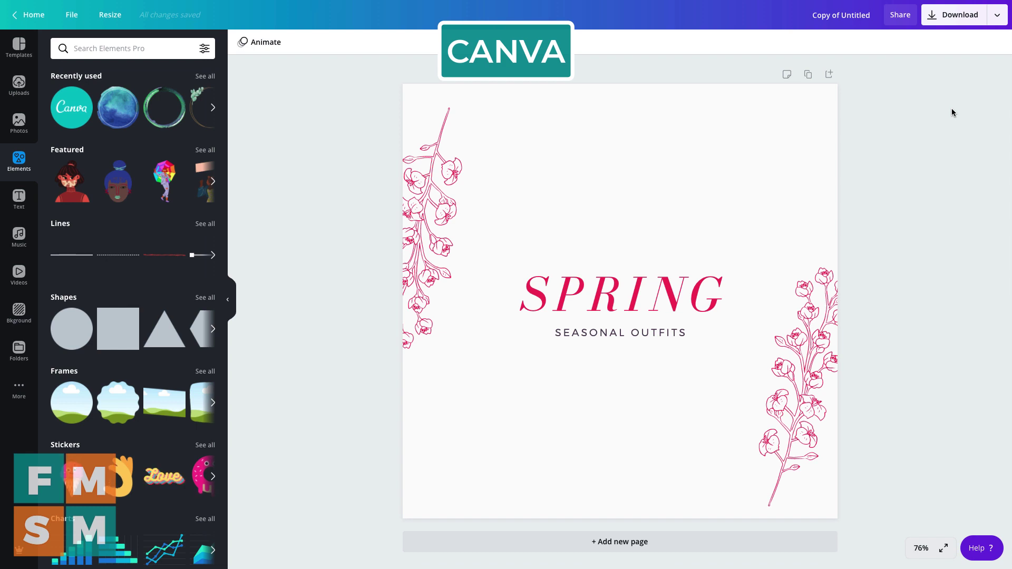
Set the Spring post's download to JPG at 0.5x size (540 × 540 px) and 78% quality.
left_click(961, 26)
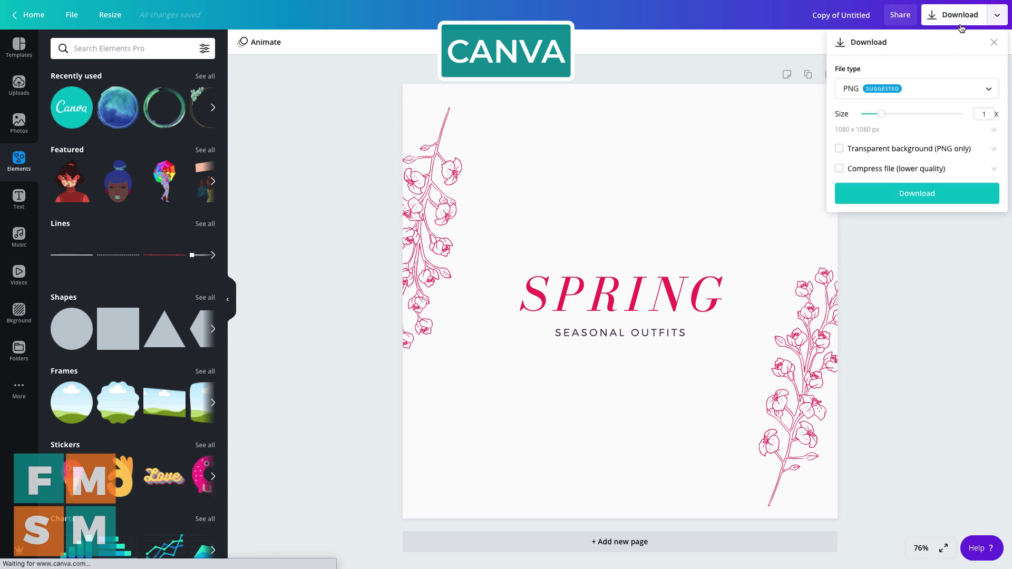
left_click(887, 91)
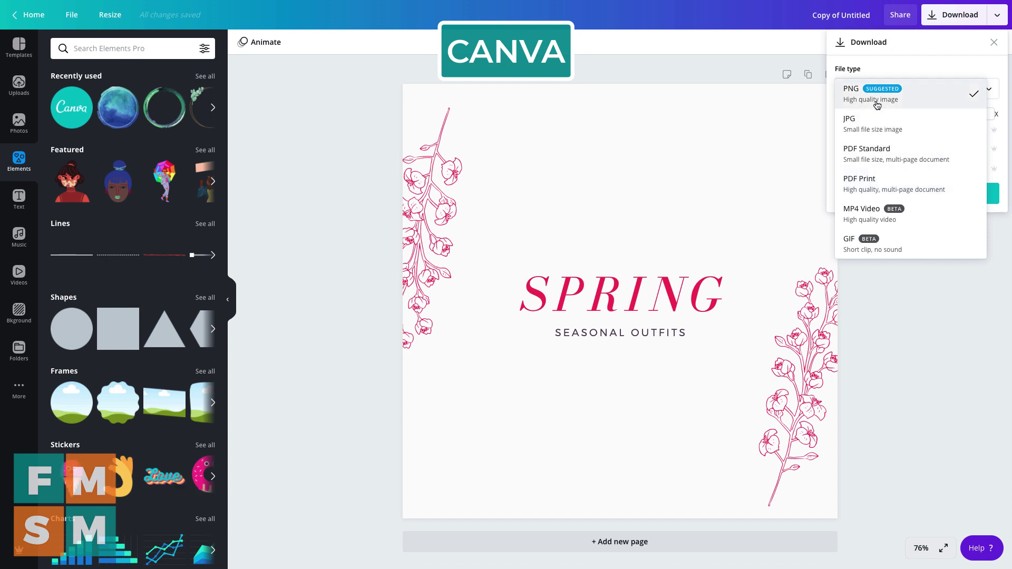
left_click(881, 129)
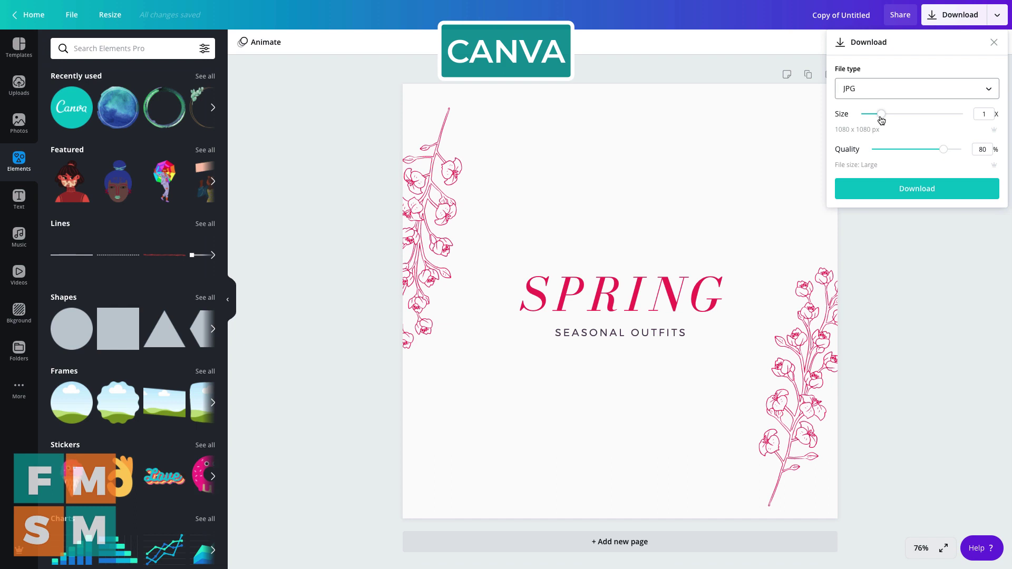
left_click_drag(882, 120, 917, 120)
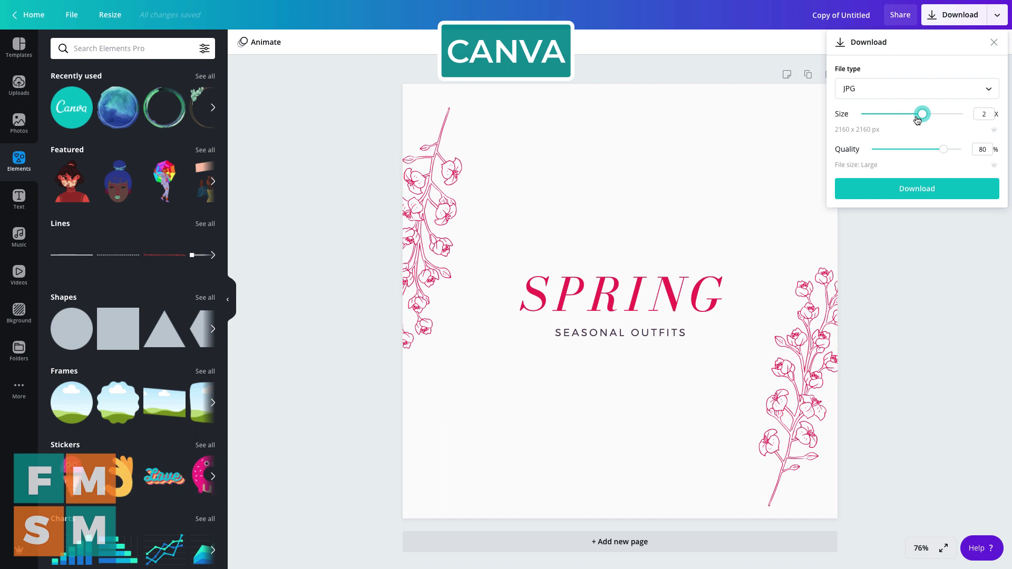
left_click_drag(917, 120, 851, 121)
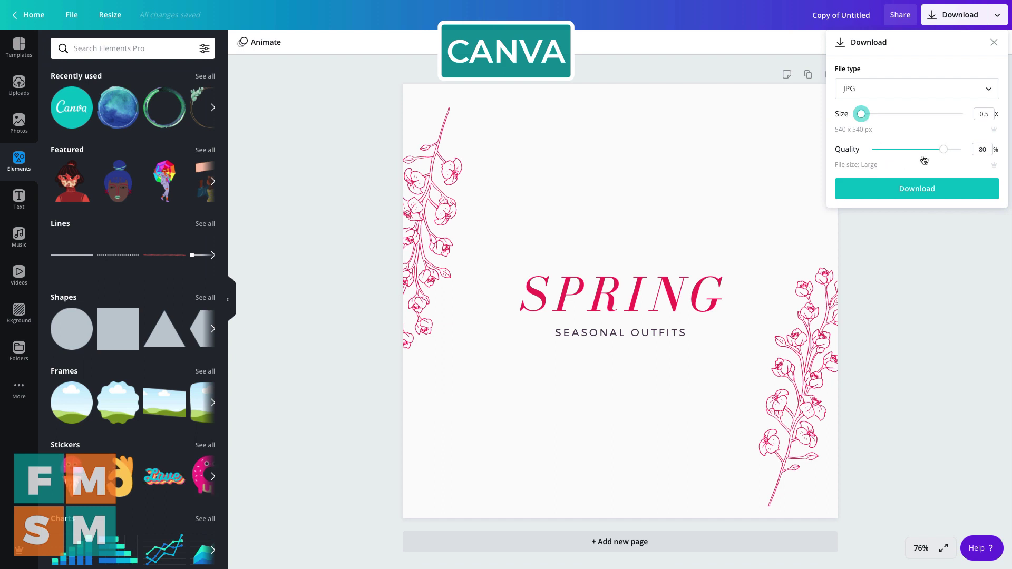
mouse_move(944, 153)
left_mouse_down()
mouse_move(893, 153)
mouse_move(982, 153)
mouse_move(943, 156)
left_mouse_up()
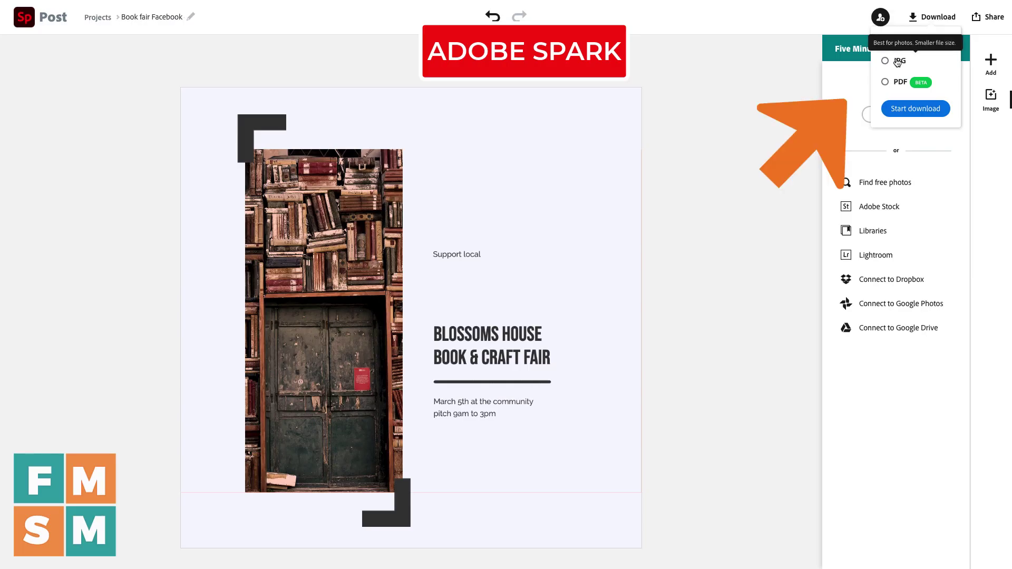
Switch the book fair post's download format from PNG to PDF.
left_click(897, 83)
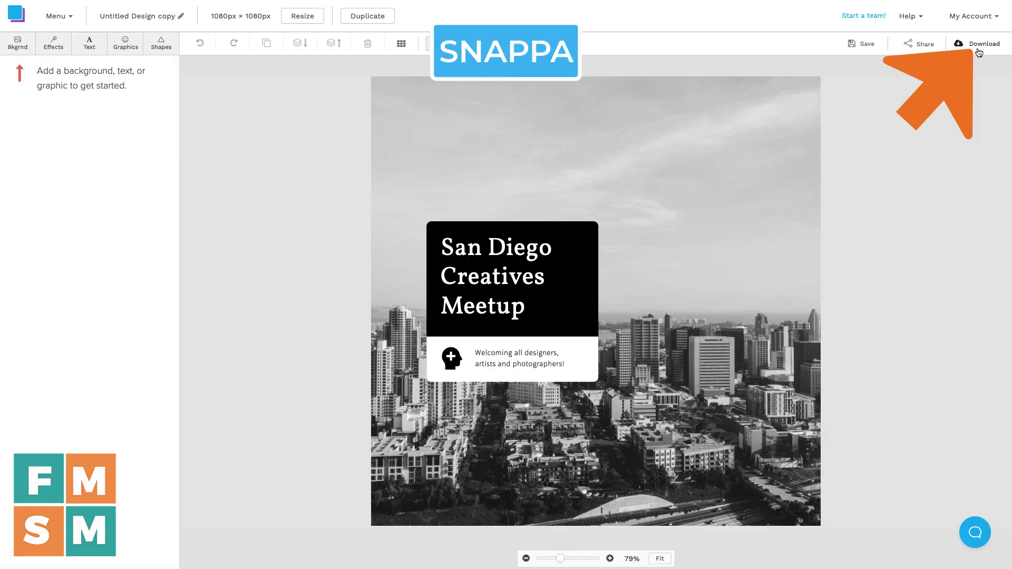
left_click(979, 47)
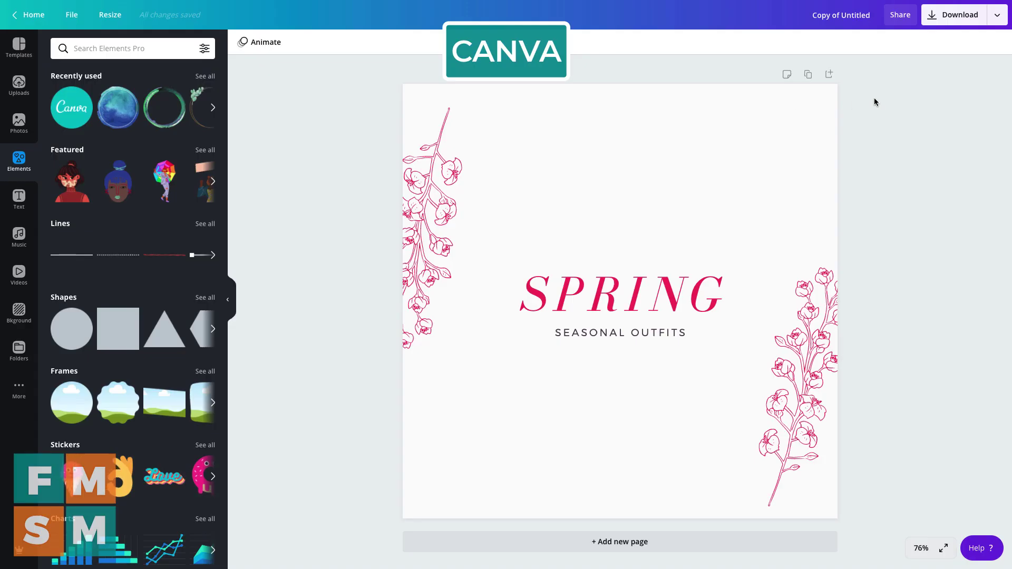
left_click(998, 16)
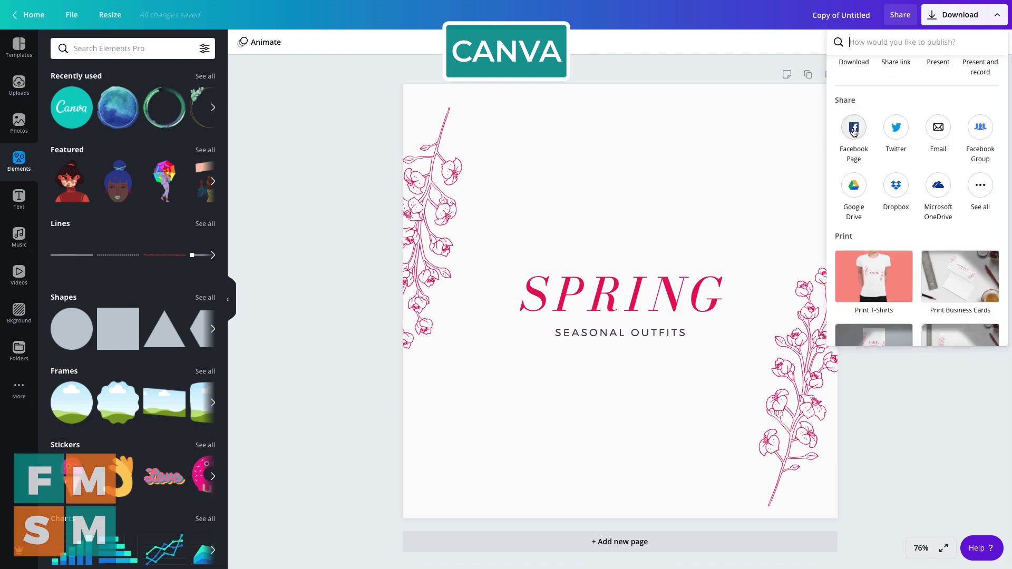
left_click(981, 187)
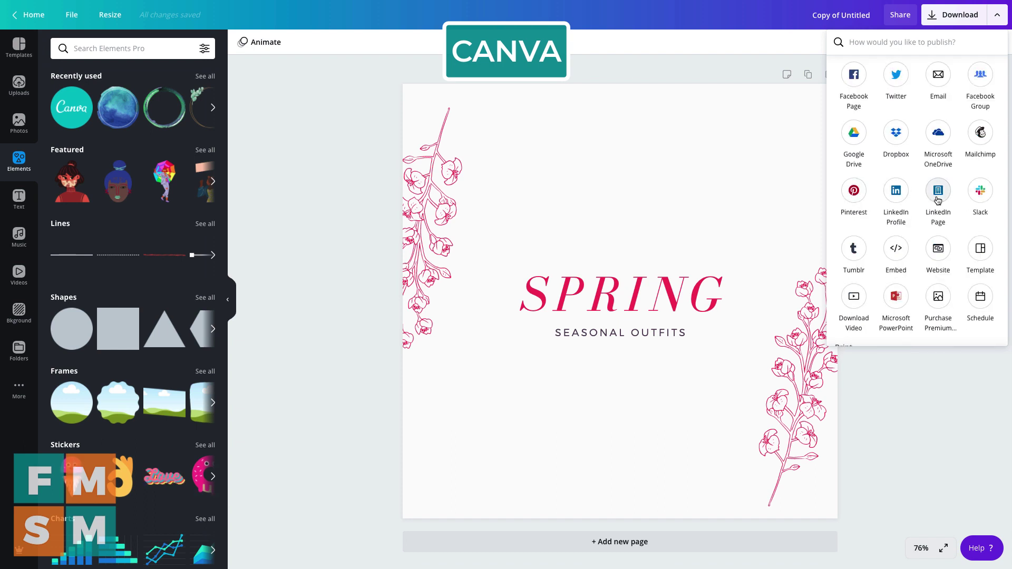
scroll(938, 200, "up", 2)
left_click(853, 185)
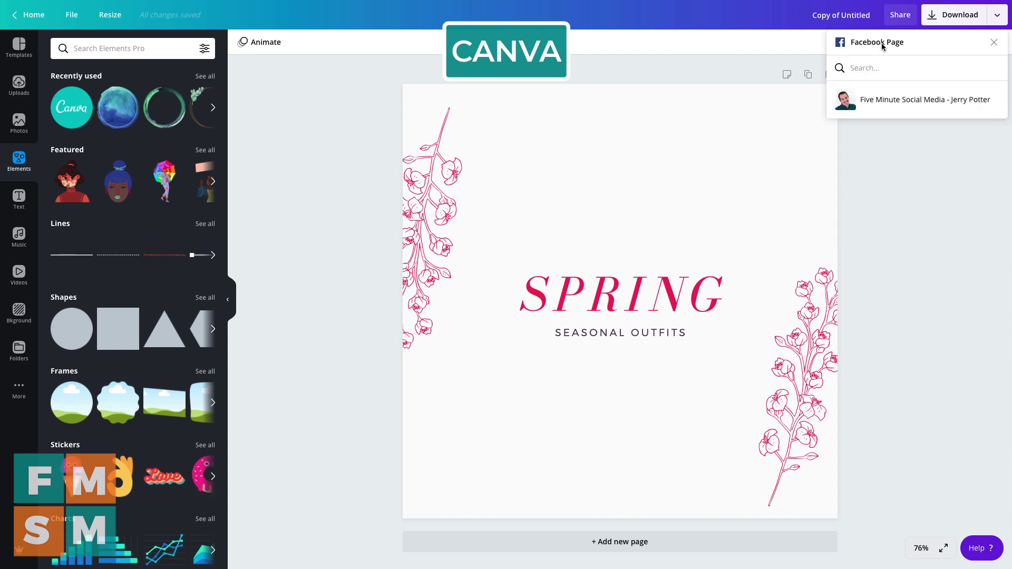
left_click(898, 100)
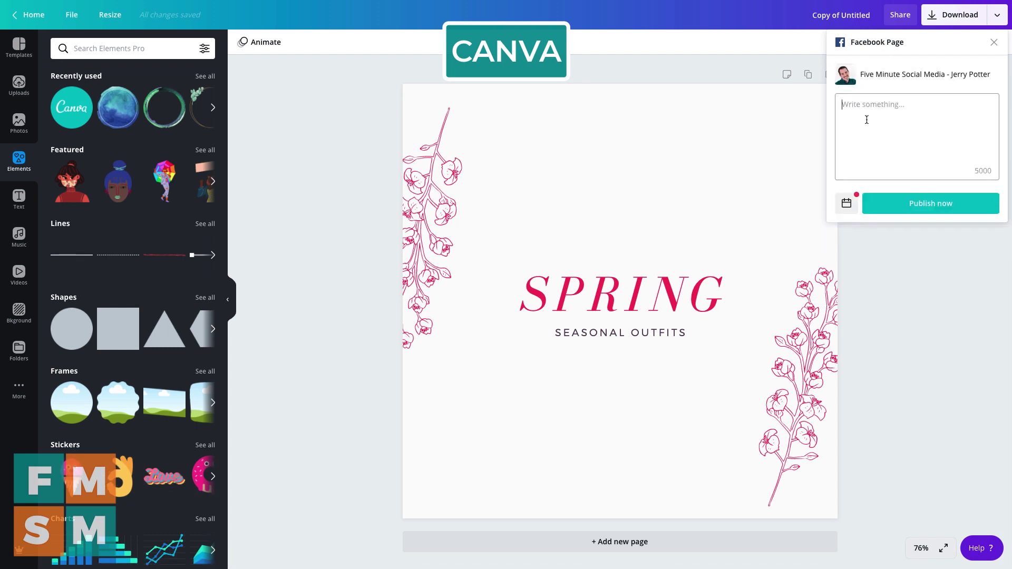
left_click(847, 203)
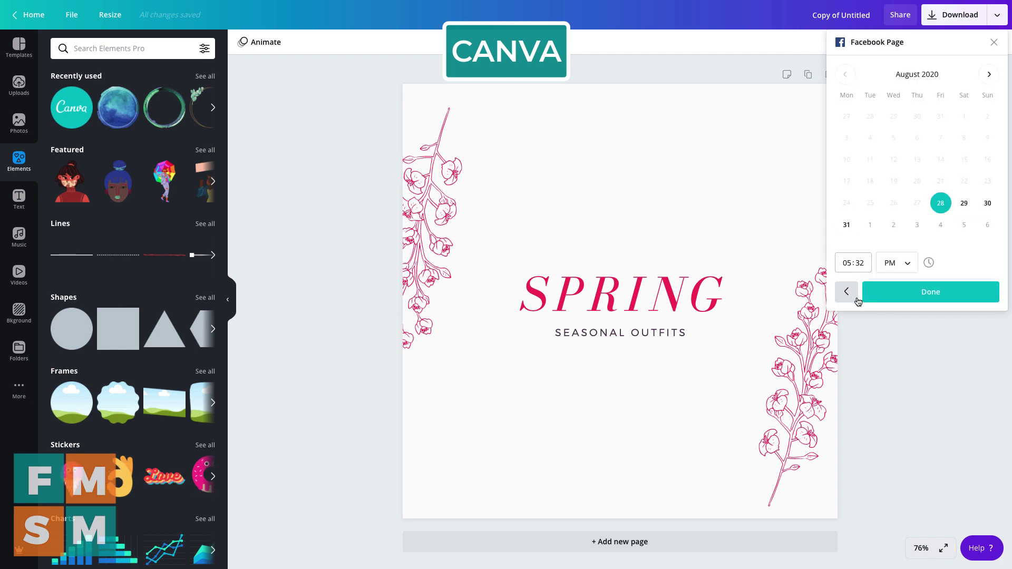
left_click(749, 71)
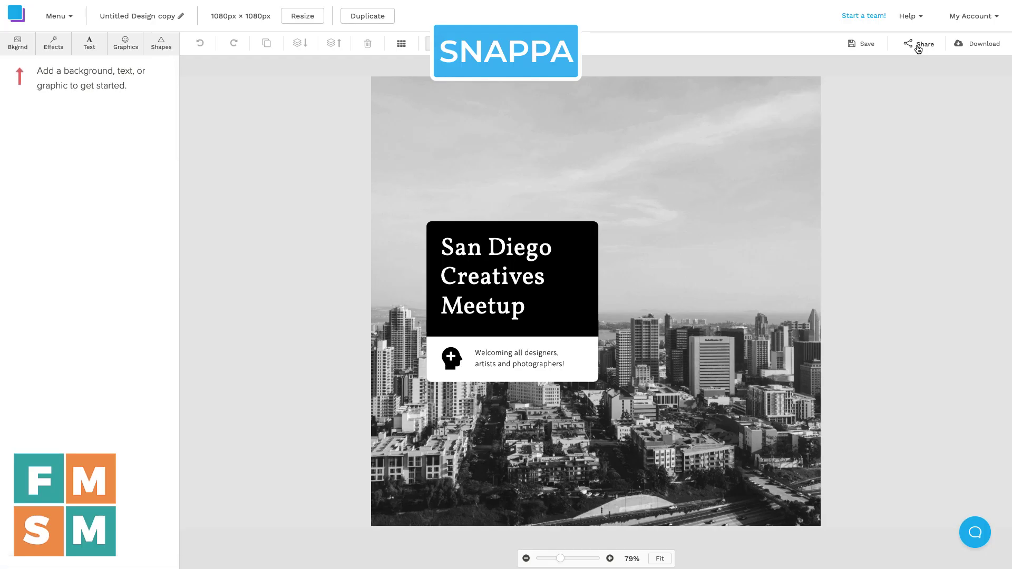
Open Share for the meetup design, pick the connected Facebook account, and try its optional caption box.
left_click(919, 44)
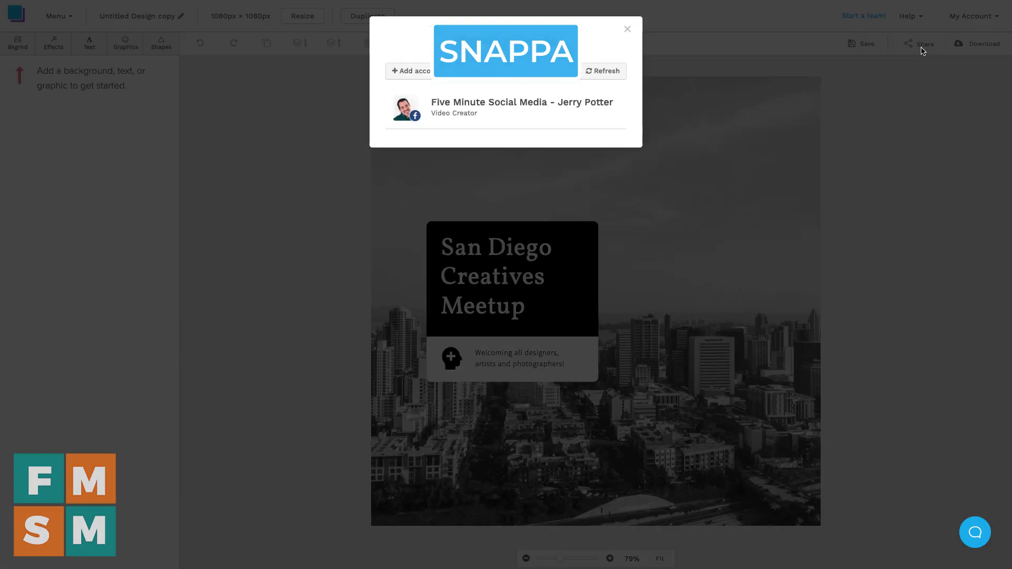
left_click(463, 110)
left_click(501, 114)
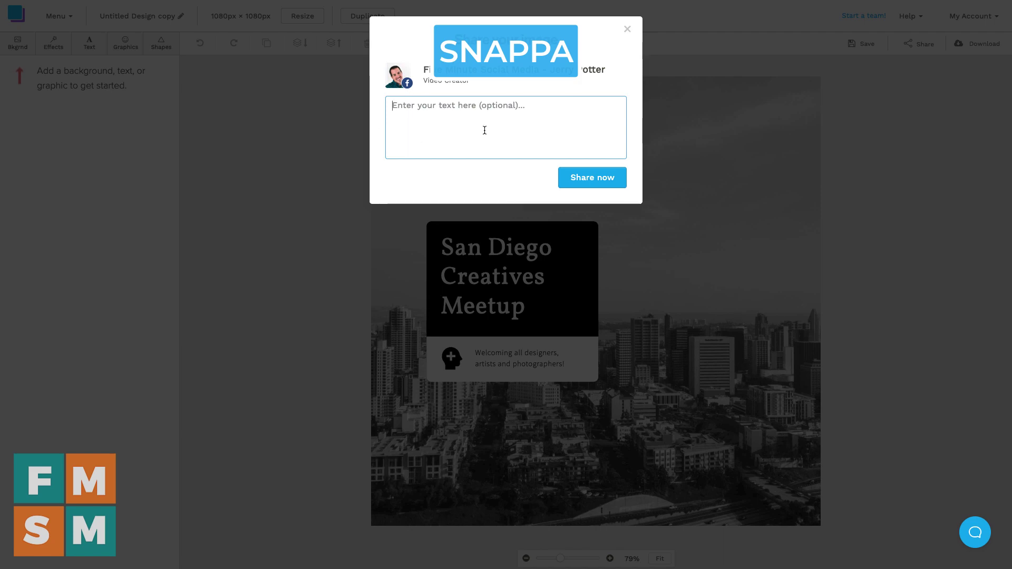
left_click(627, 29)
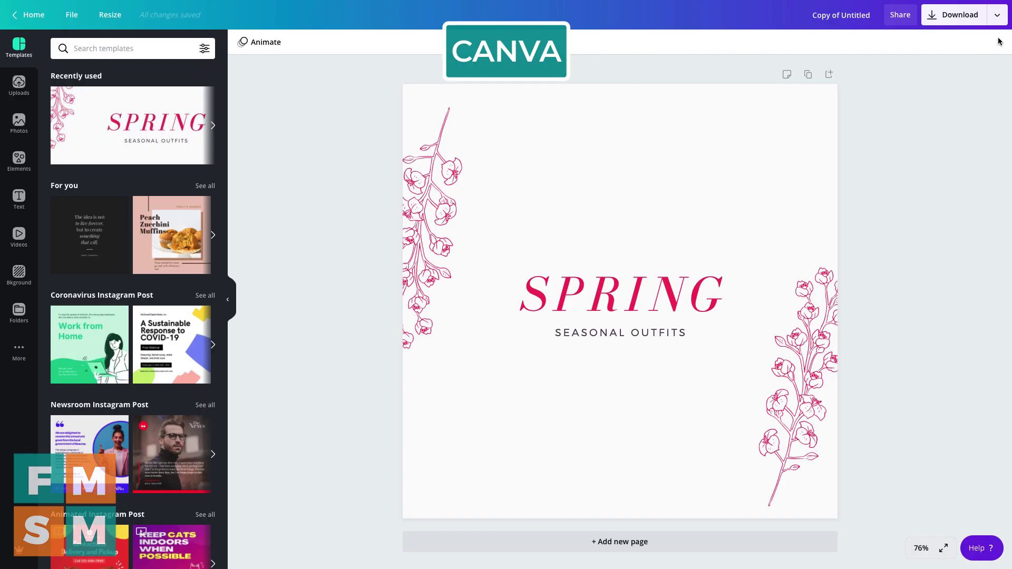
Browse the Spring post's publish list down to print products like posters, flyers and cards.
left_click(996, 14)
scroll(906, 195, "down", 5)
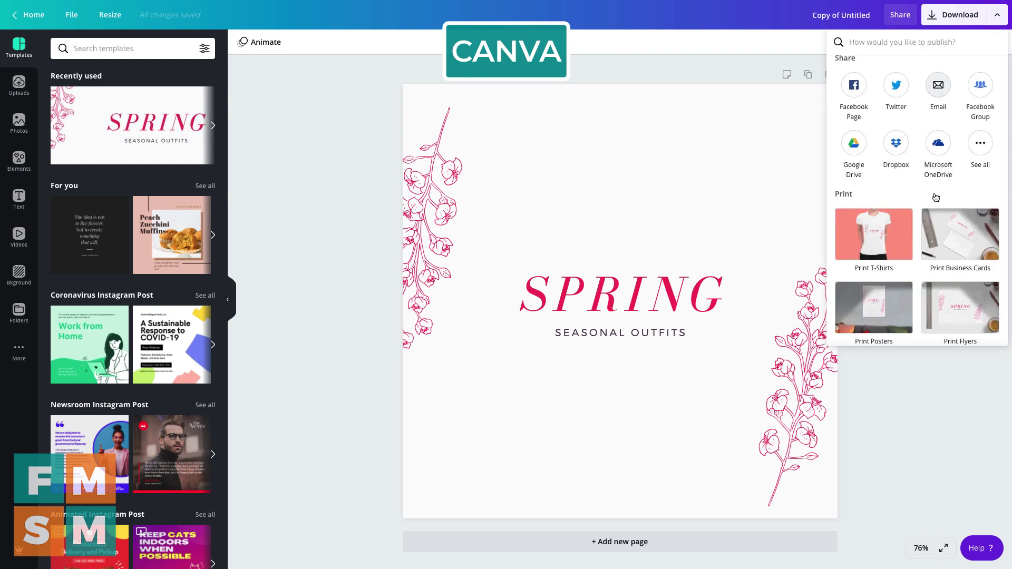
scroll(888, 150, "up", 1)
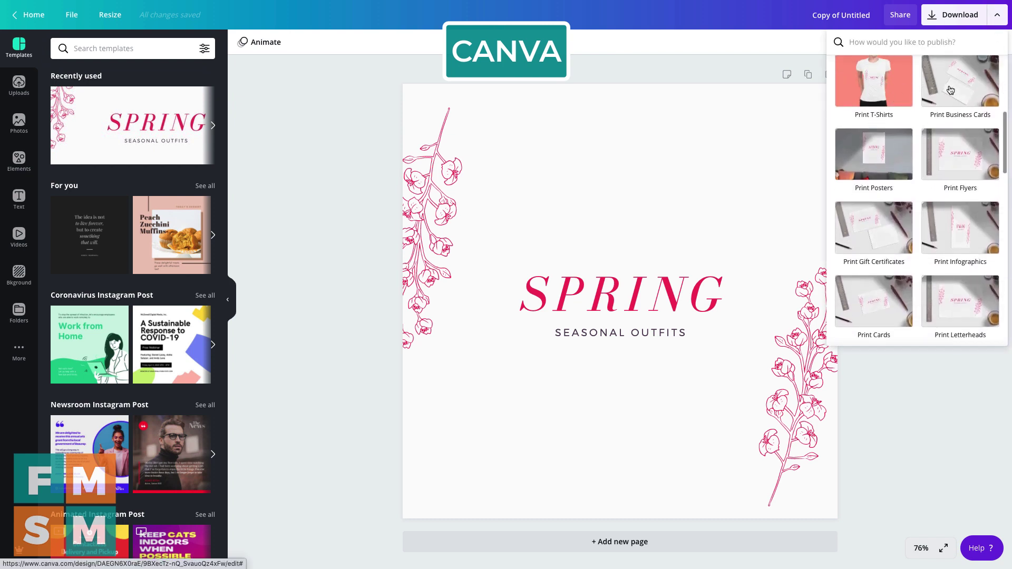
scroll(881, 204, "down", 2)
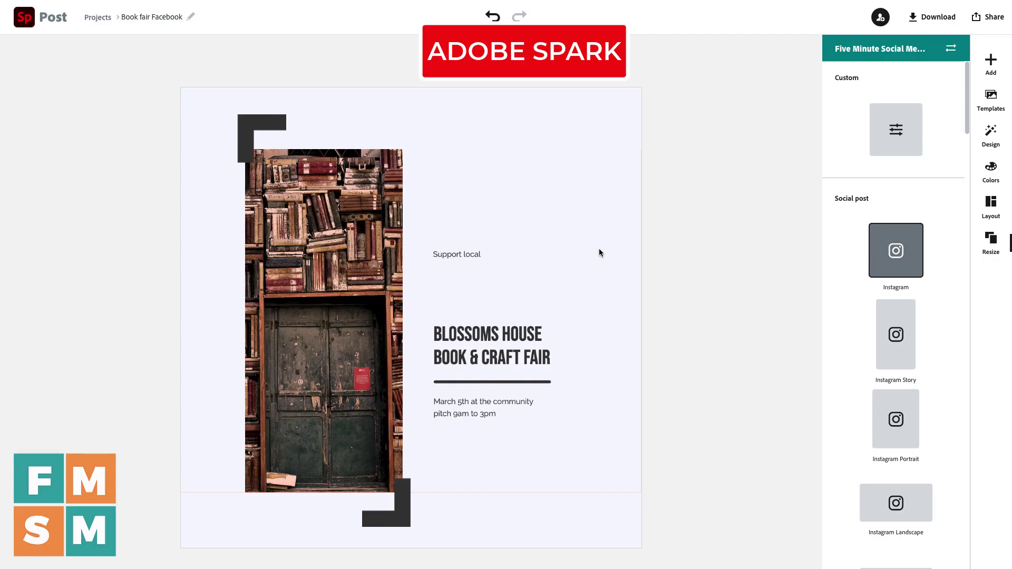
Swap the bookshelf photo for the dark library photo with a ladder from free book photos.
left_click(313, 261)
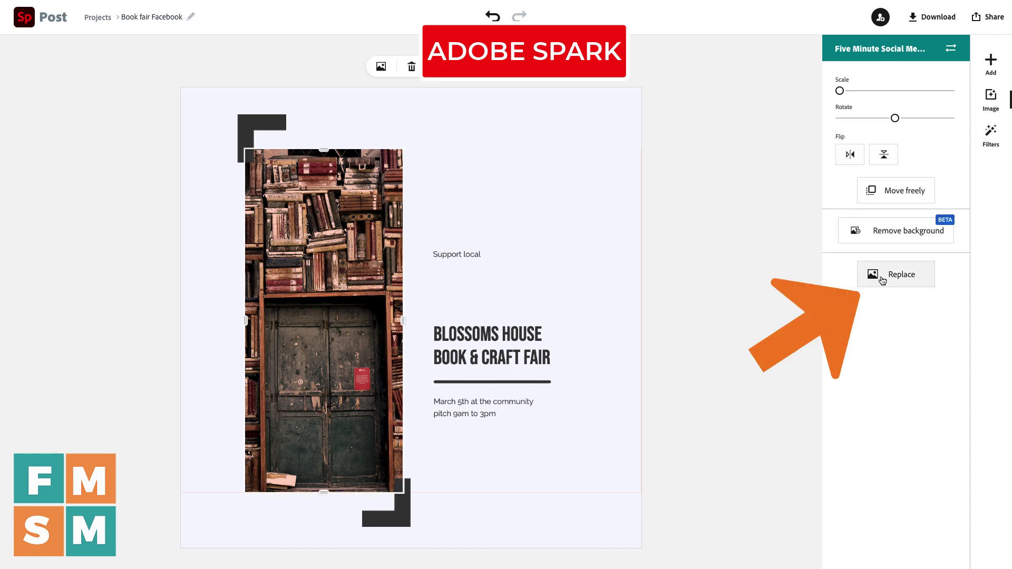
left_click(915, 280)
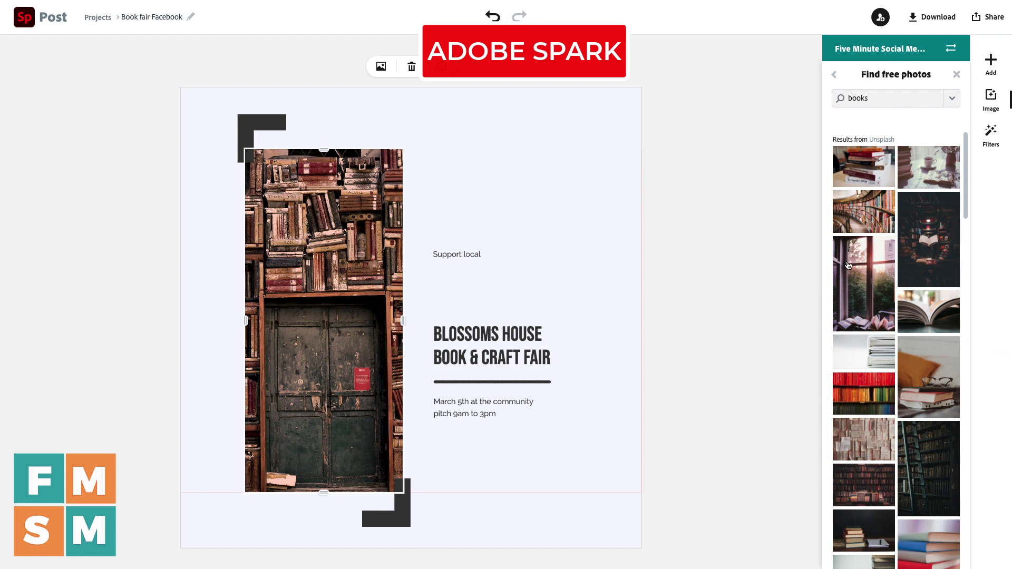
scroll(871, 401, "down", 1)
scroll(871, 401, "down", 3)
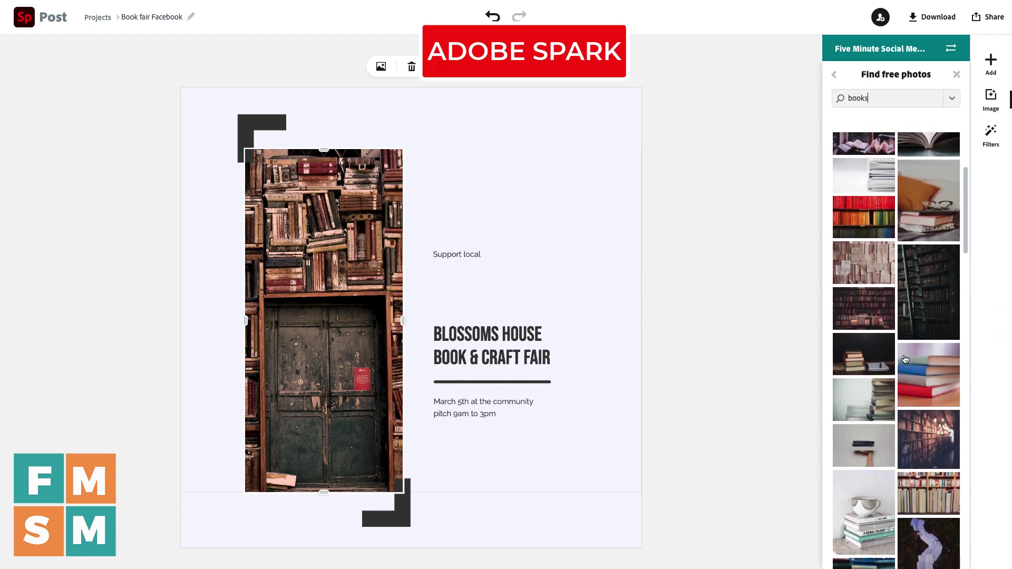
left_click(924, 283)
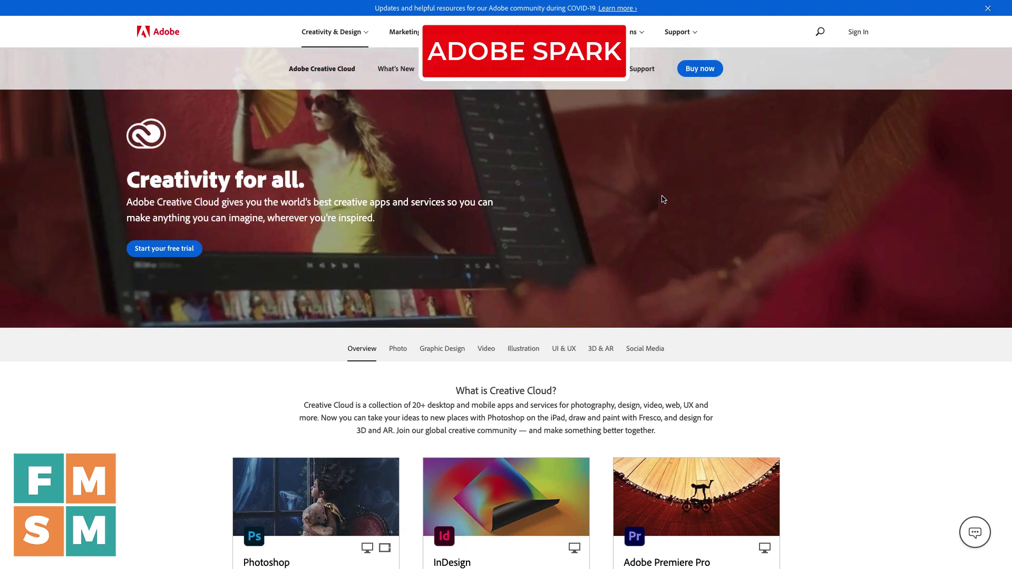
scroll(662, 200, "down", 3)
scroll(662, 227, "down", 4)
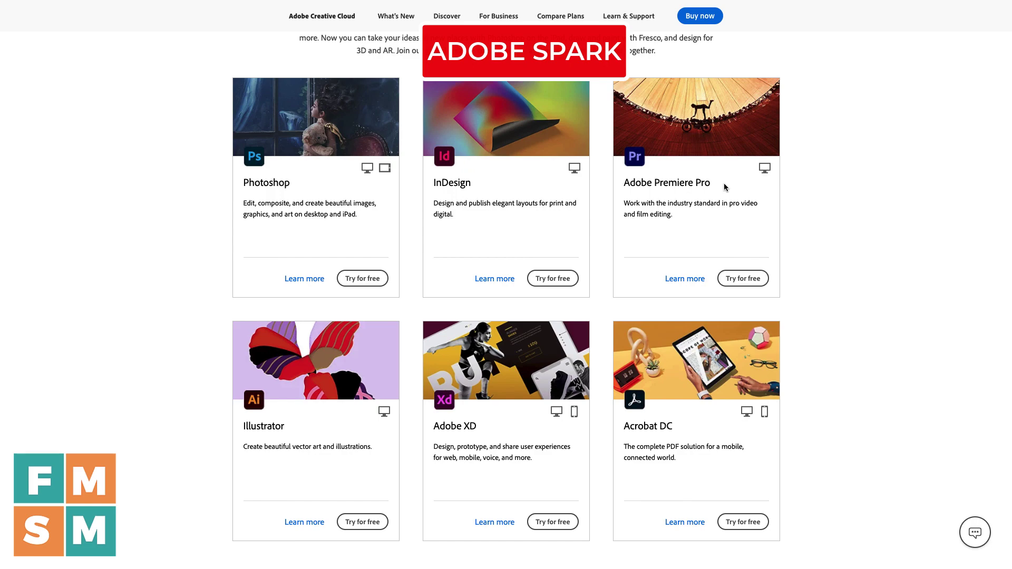
scroll(724, 188, "up", 7)
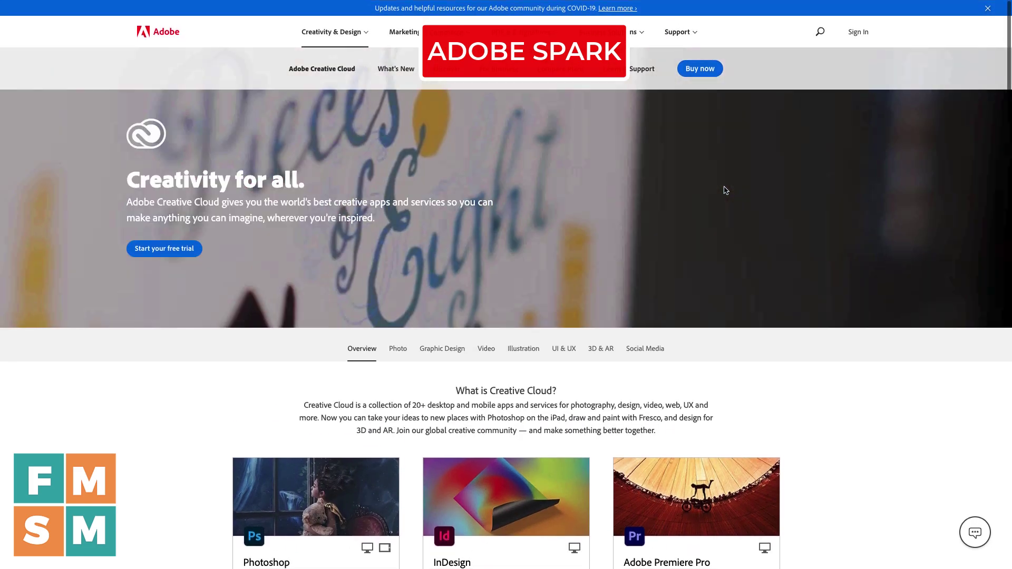